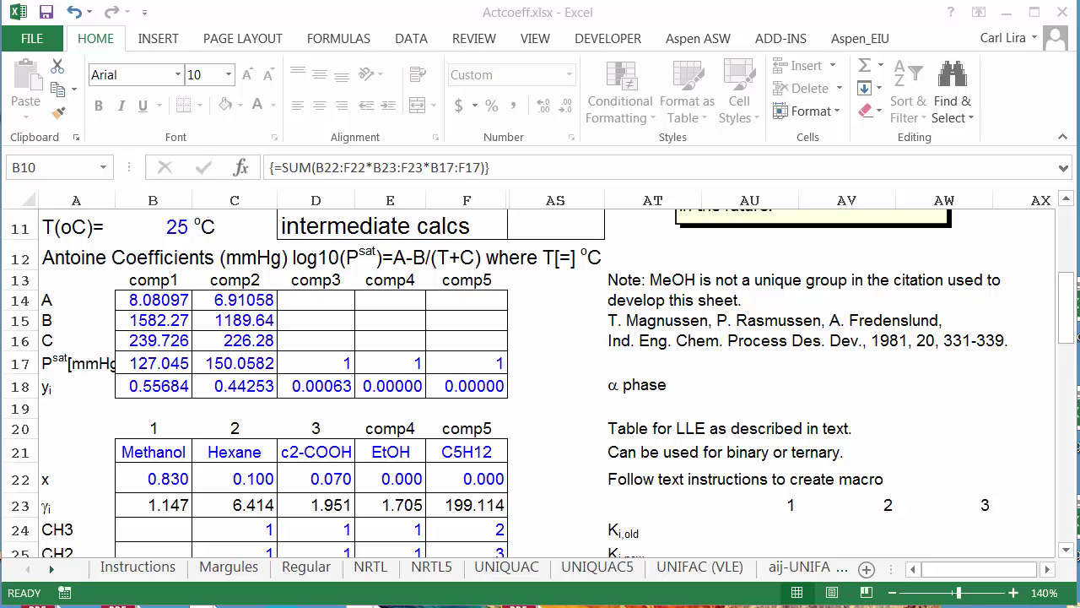
Bring the workbook into focus and locate the UNIFAC (LLEa) sheet
click(53, 571)
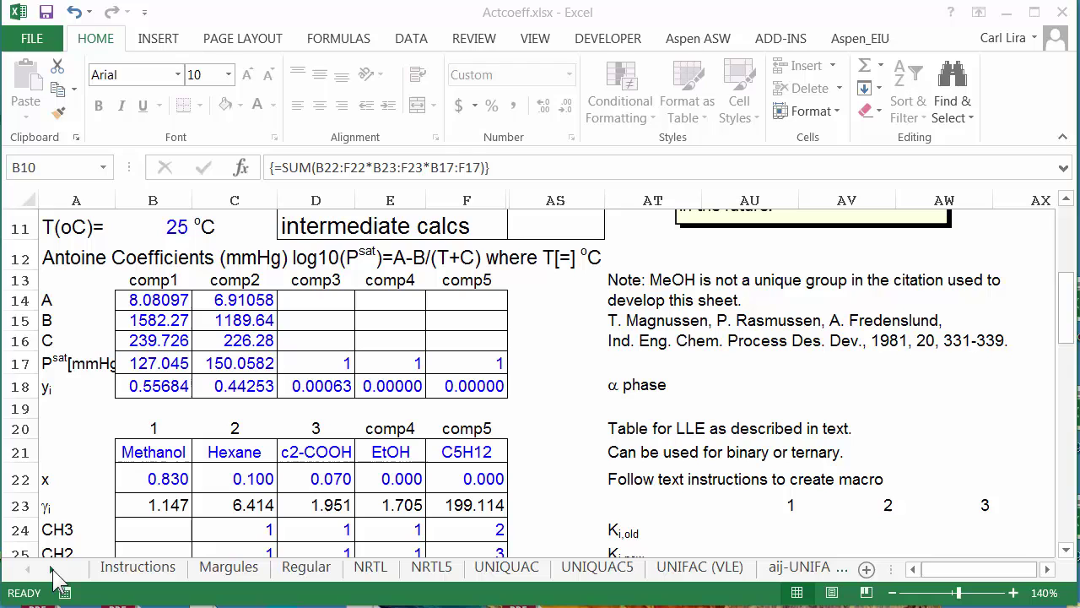
click(53, 570)
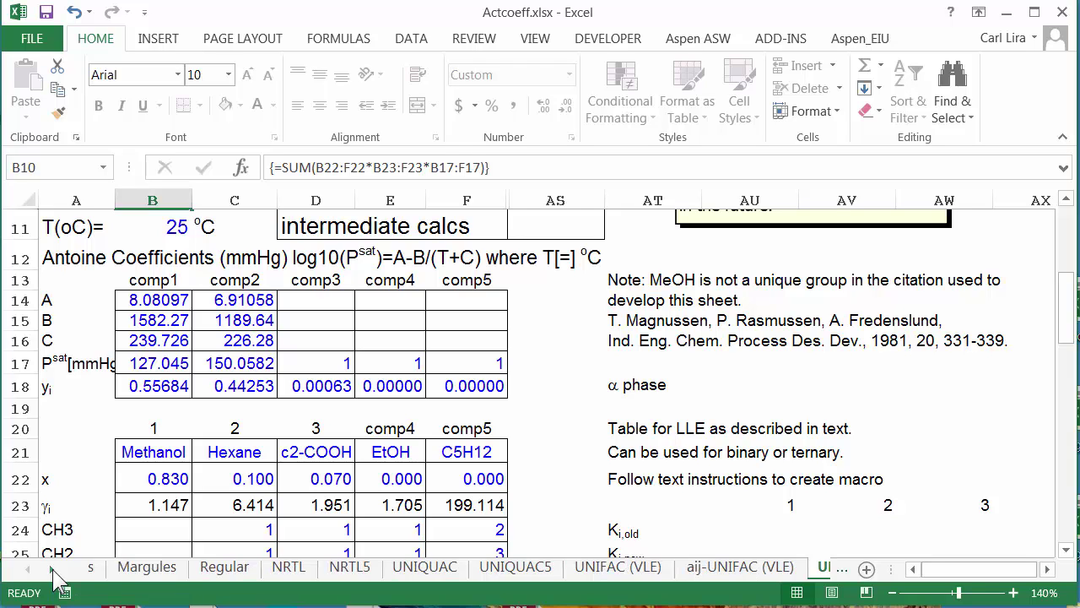
click(53, 570)
click(53, 570)
click(54, 571)
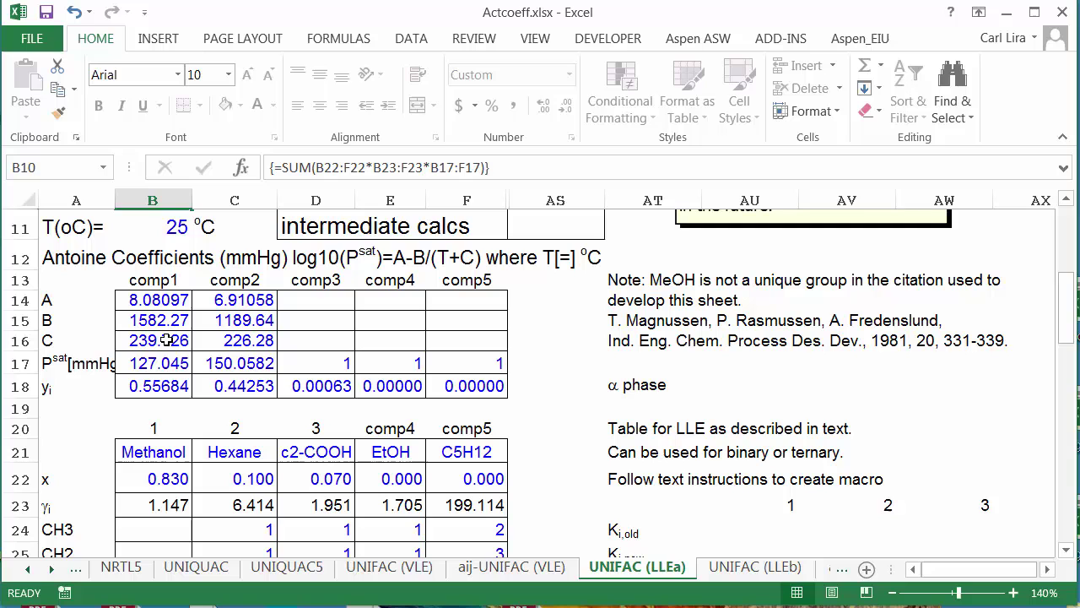
scroll(223, 320, up, 1)
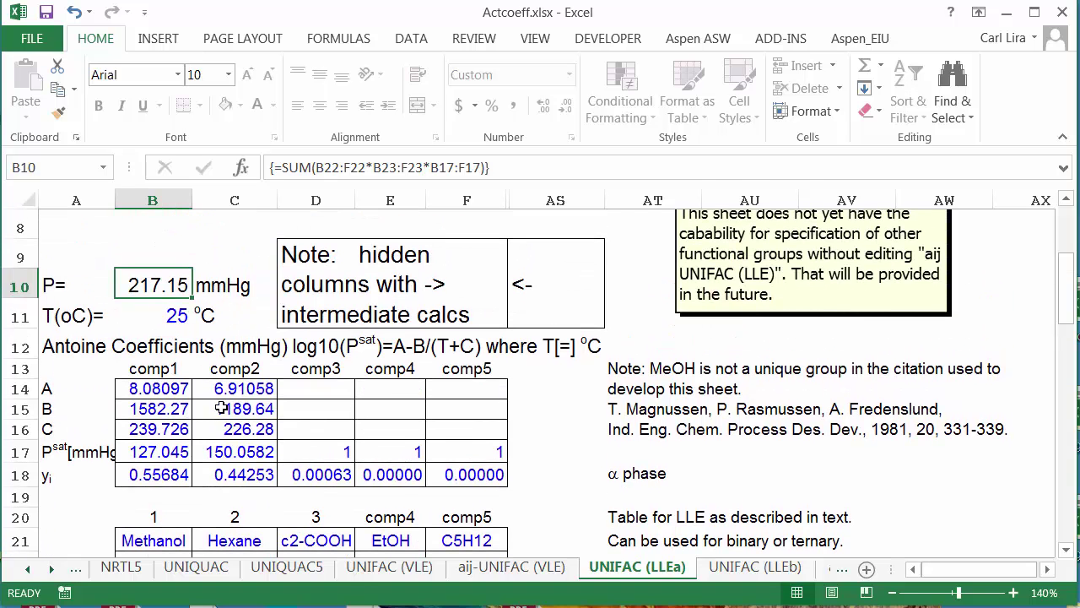
scroll(187, 428, down, 3)
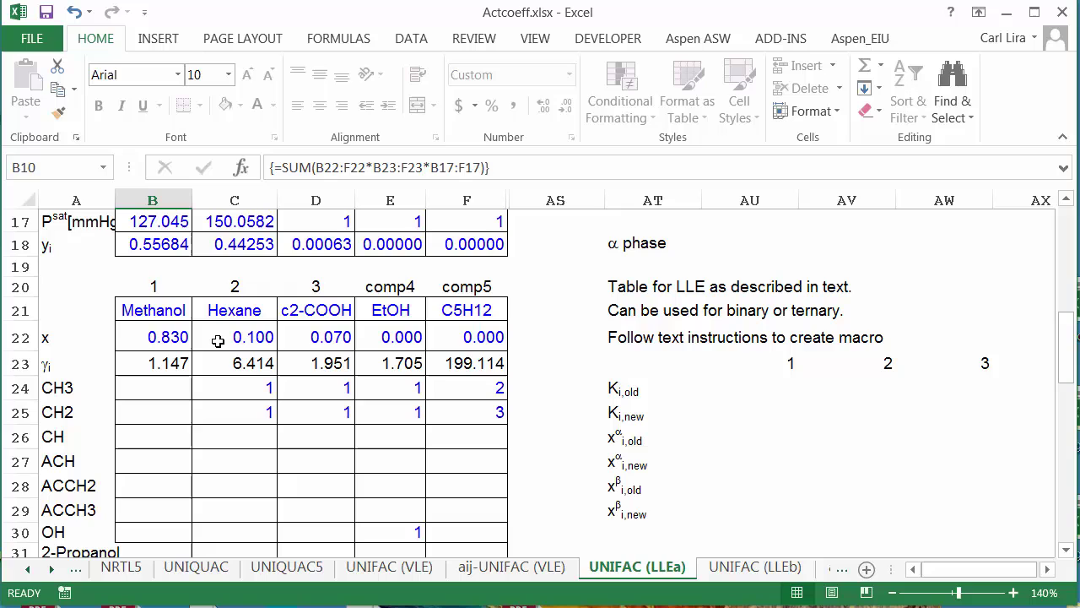
Give Methanol one CH3 group in B24 and clear its H2O group count
click(160, 337)
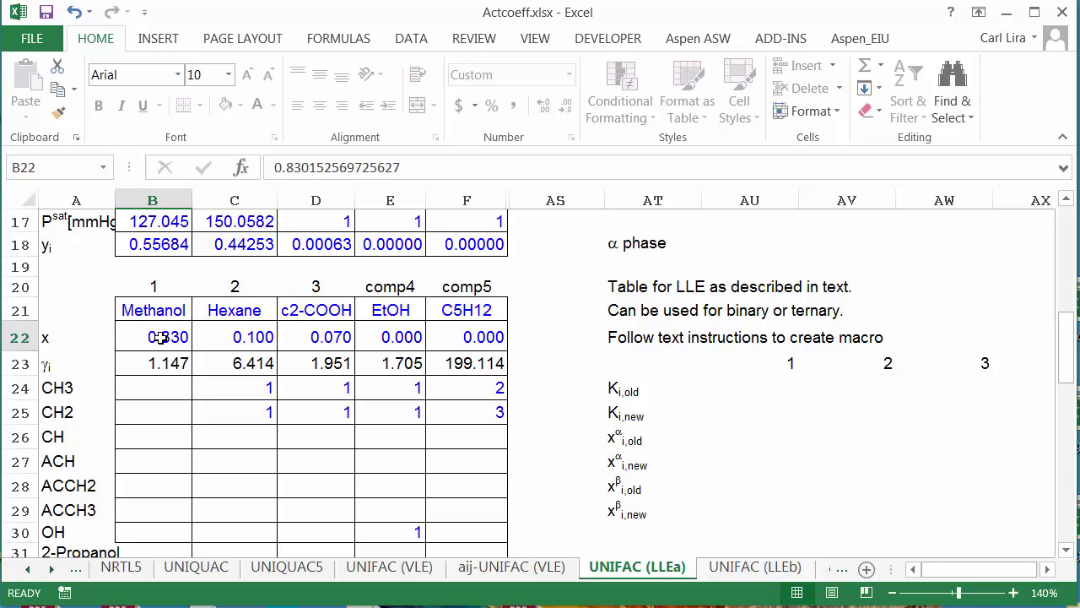
scroll(152, 374, down, 1)
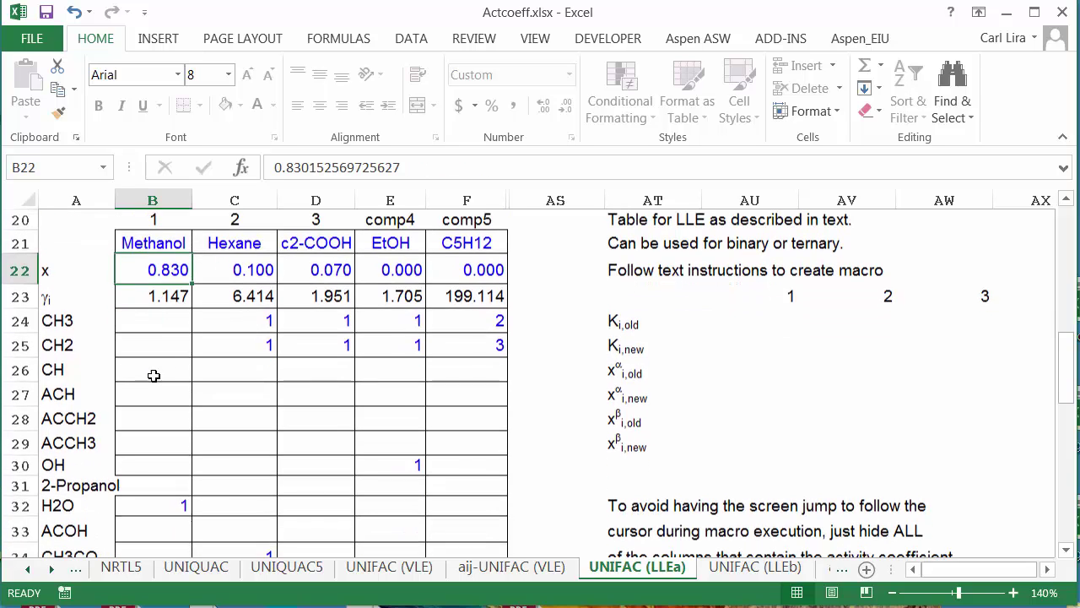
click(165, 325)
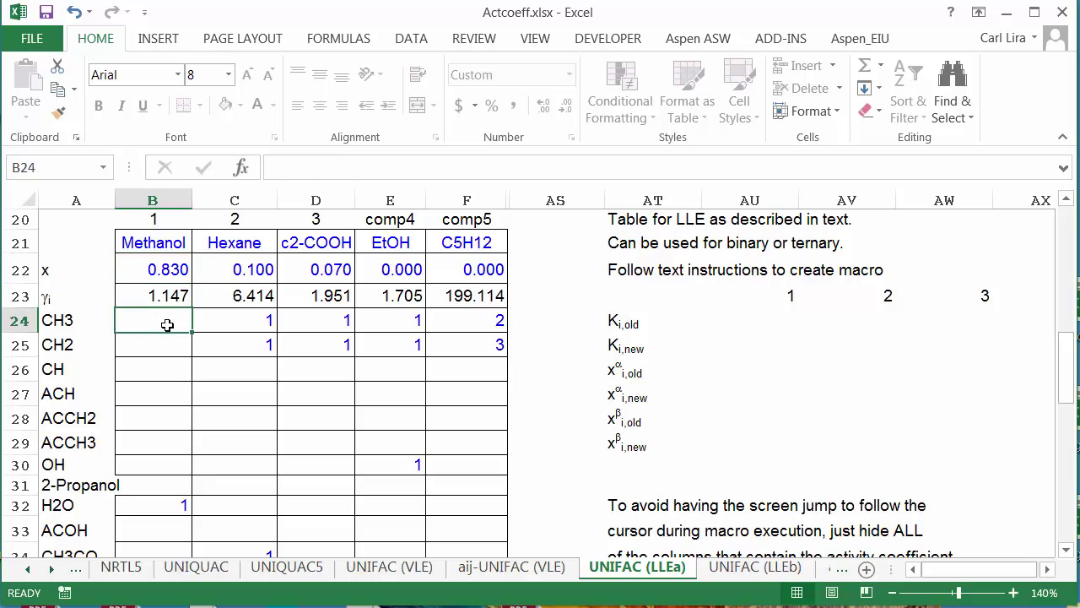
text(1)
key(Return)
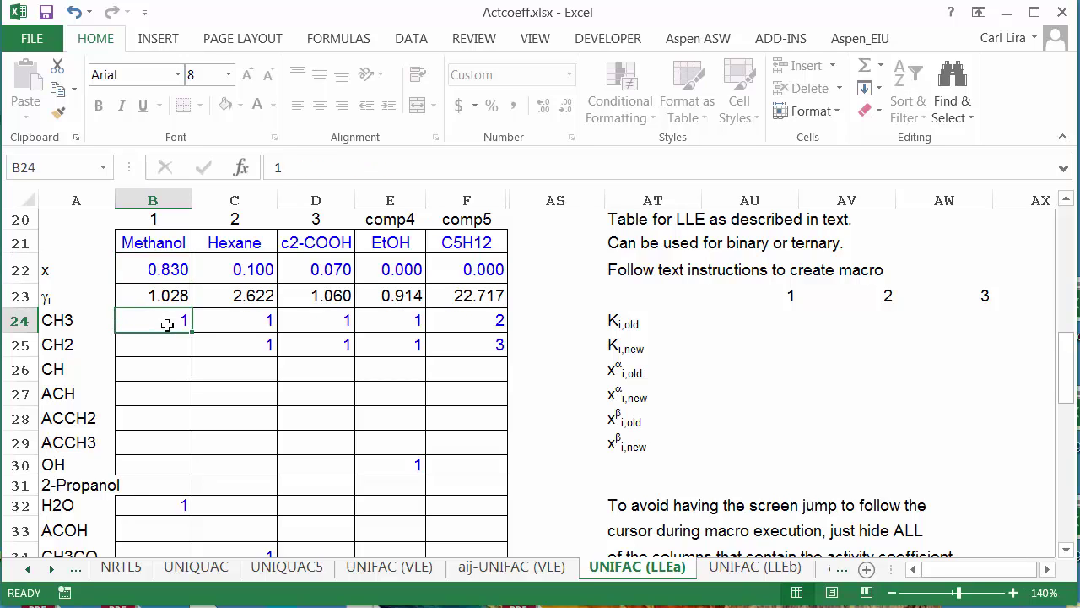
key(Return)
key(Return)
key(Down)
key(Down)
key(Down)
key(Down)
key(Down)
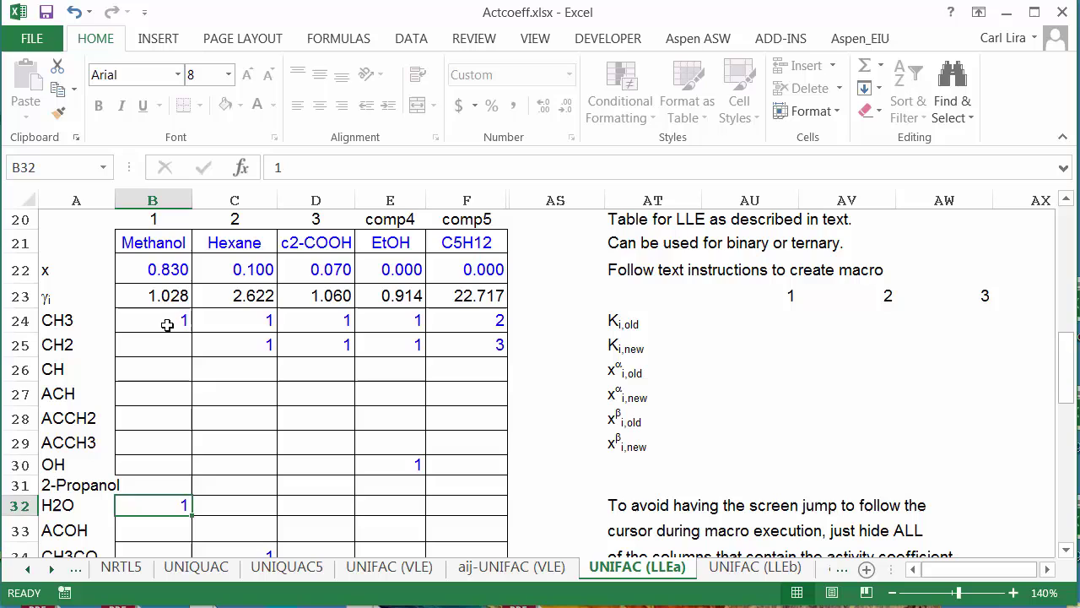
key(Delete)
Give Methanol one OH group in B30
key(Down)
key(Down)
key(Down)
key(Down)
key(Down)
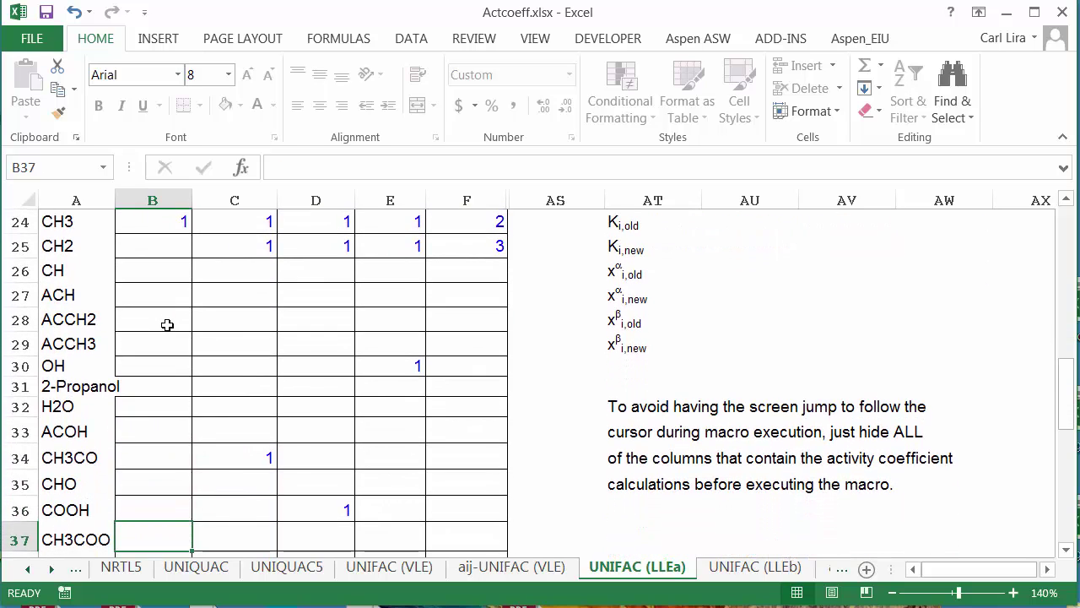
key(Down)
key(Down)
key(Down)
key(Down)
key(Down)
key(Down)
key(Down)
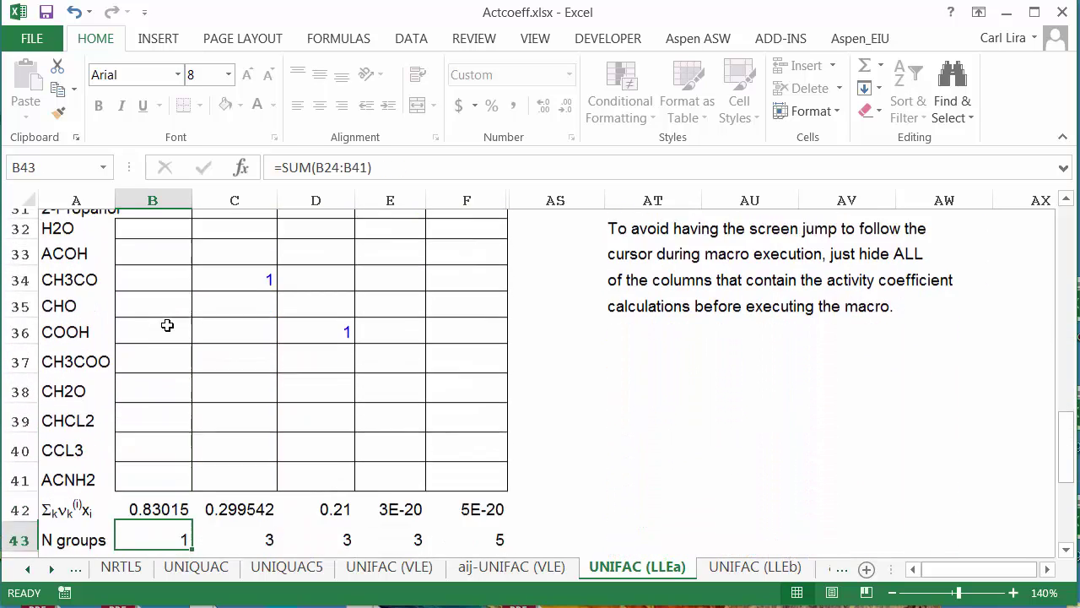
key(Up)
key(Up)
key(Up)
key(Up)
key(Up)
key(Up)
key(Up)
key(Up)
key(Up)
key(Up)
key(Up)
key(Up)
key(Up)
key(Up)
key(Up)
key(Up)
key(Up)
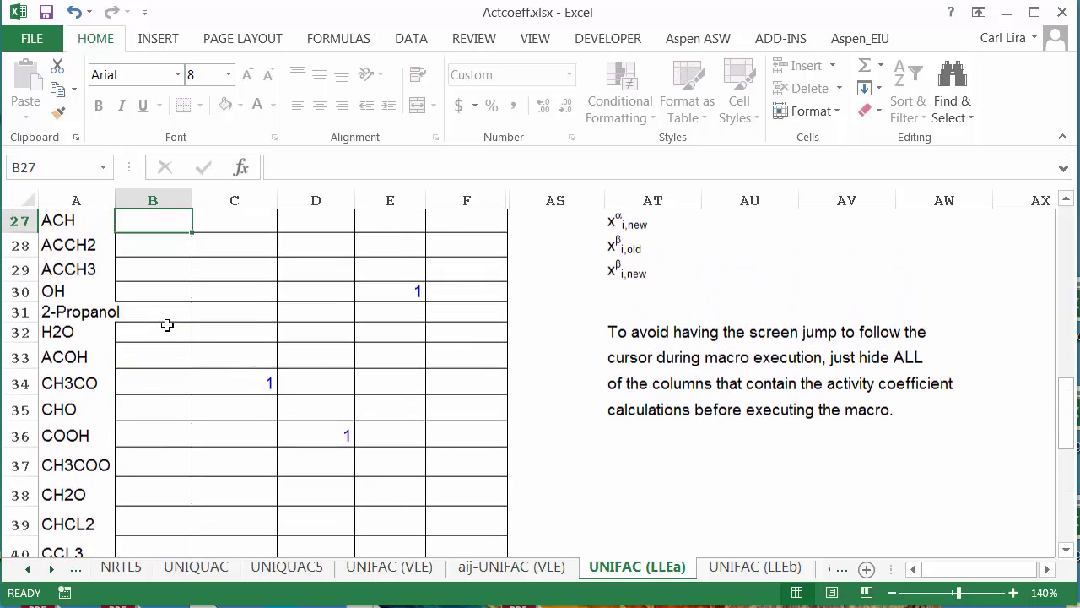
key(Down)
key(Down)
key(Down)
text(1)
key(Right)
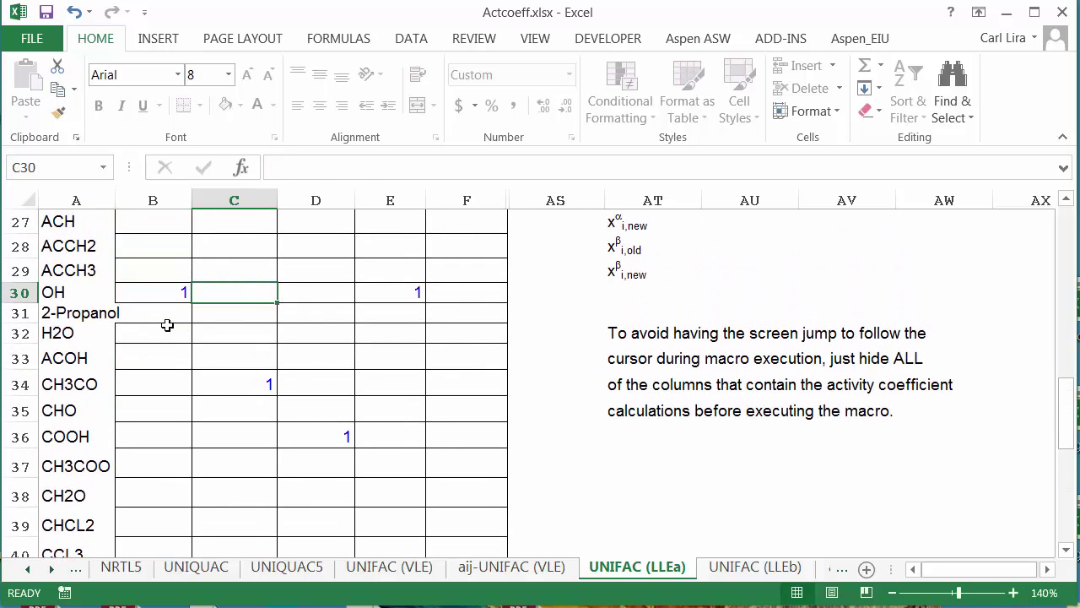
key(Down)
key(Down)
key(Down)
key(Down)
key(Down)
Give Hexane two CH3 groups in C24 and four CH2 groups in C25
key(Up)
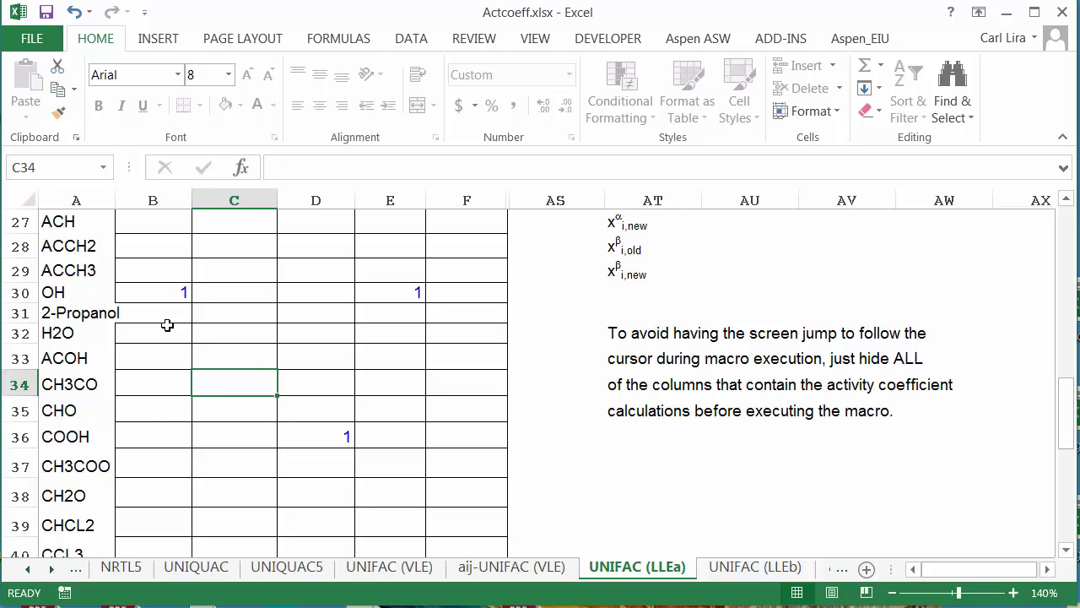
key(Up)
key(Up)
key(Up)
key(Up)
key(Up)
key(Up)
key(Up)
key(Up)
key(Up)
key(Up)
key(Up)
key(Up)
key(Up)
key(Up)
key(Up)
key(Up)
key(Up)
key(Up)
key(Up)
key(Up)
key(Down)
key(Down)
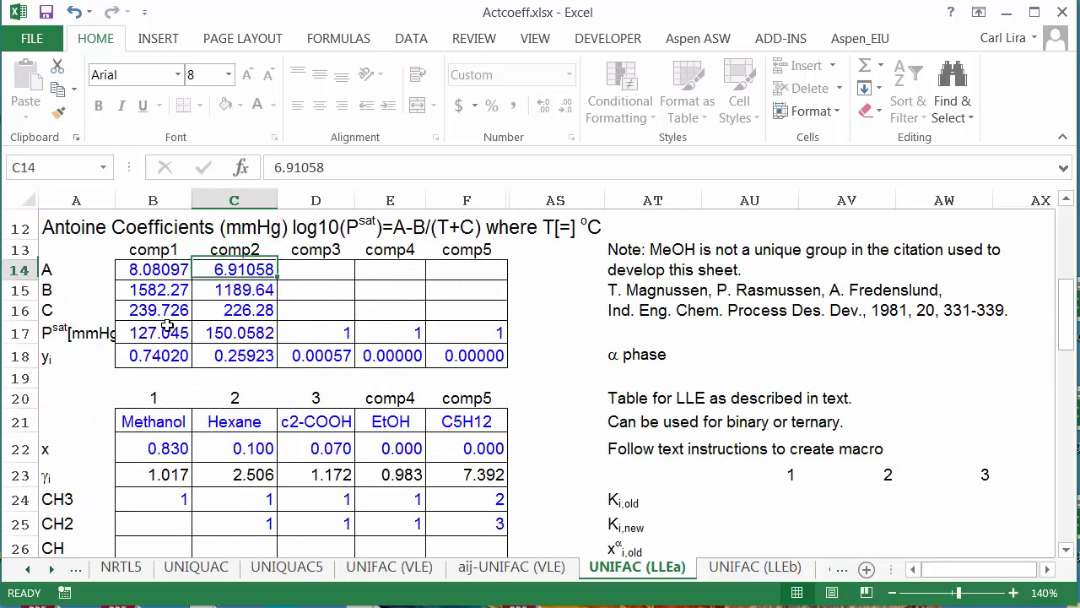
key(Down)
key(Down)
key(Down)
key(Down)
key(Down)
key(Down)
key(Down)
key(Down)
key(Down)
key(Down)
key(Down)
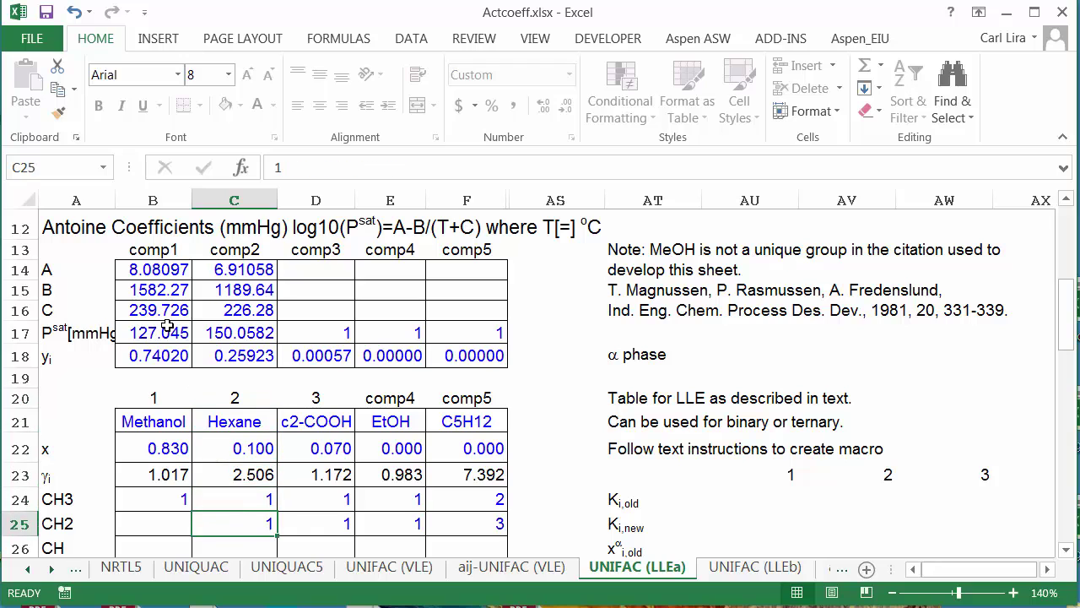
key(Up)
text(2)
key(Return)
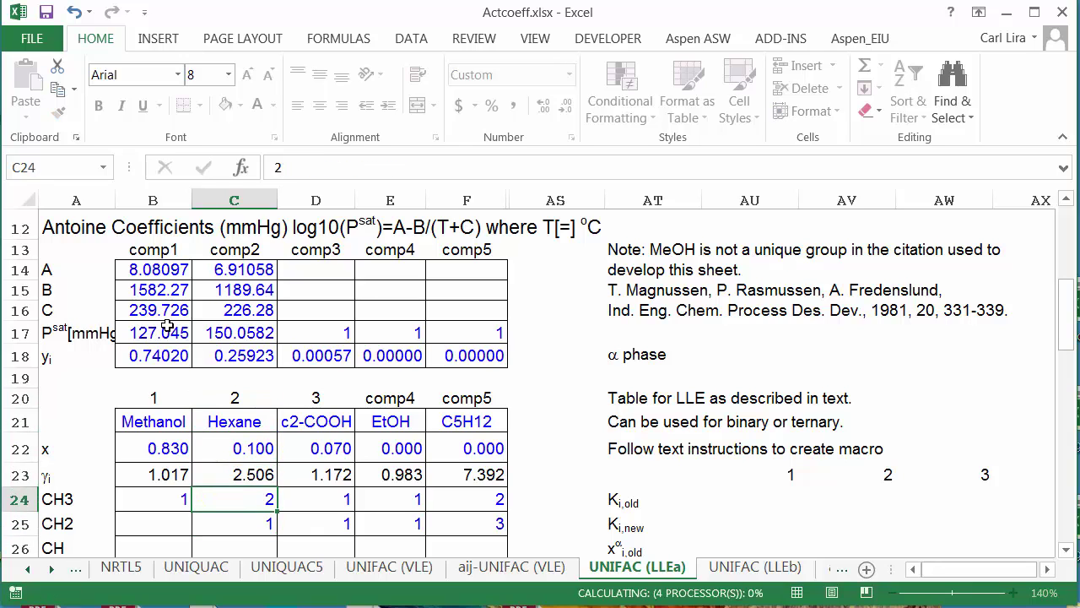
text(4)
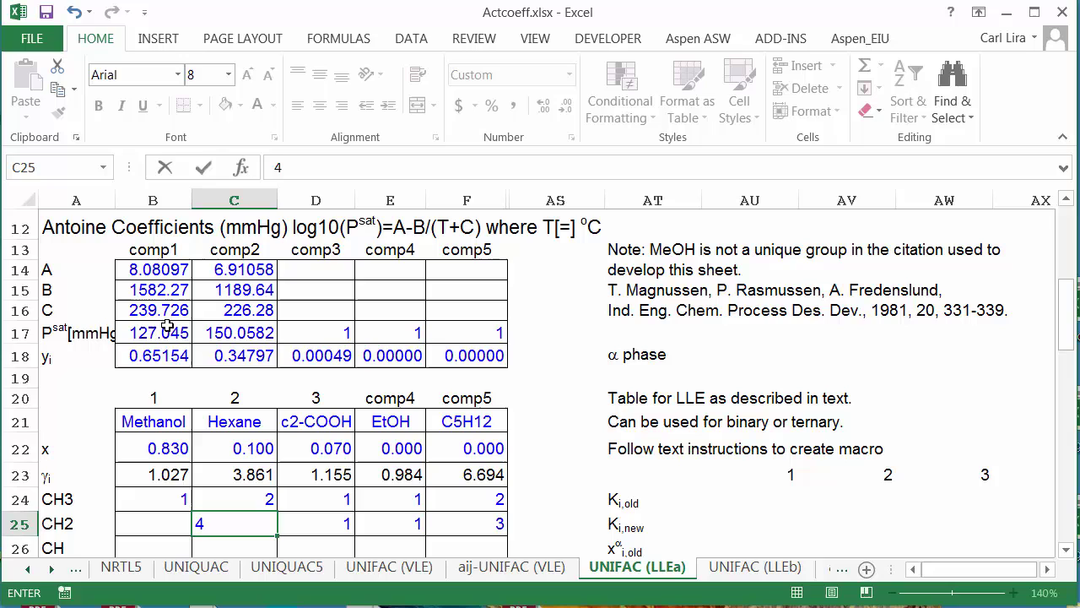
key(ctrl+Return)
key(Down)
key(Down)
key(Down)
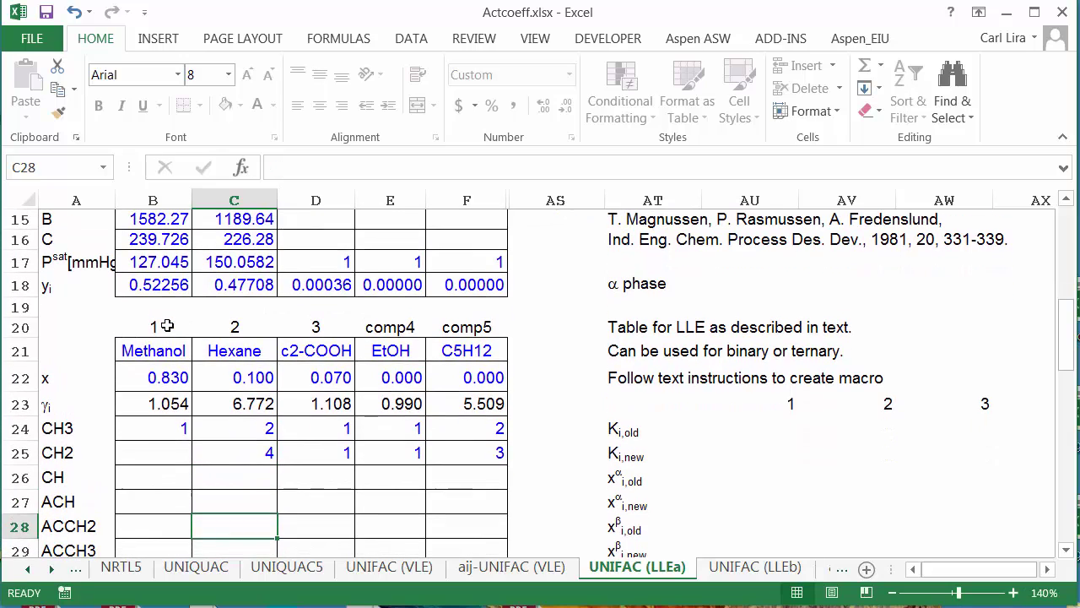
Compare against the UNIFAC (LLEb) sheet, then go back to UNIFAC (LLEa)
scroll(168, 325, down, 2)
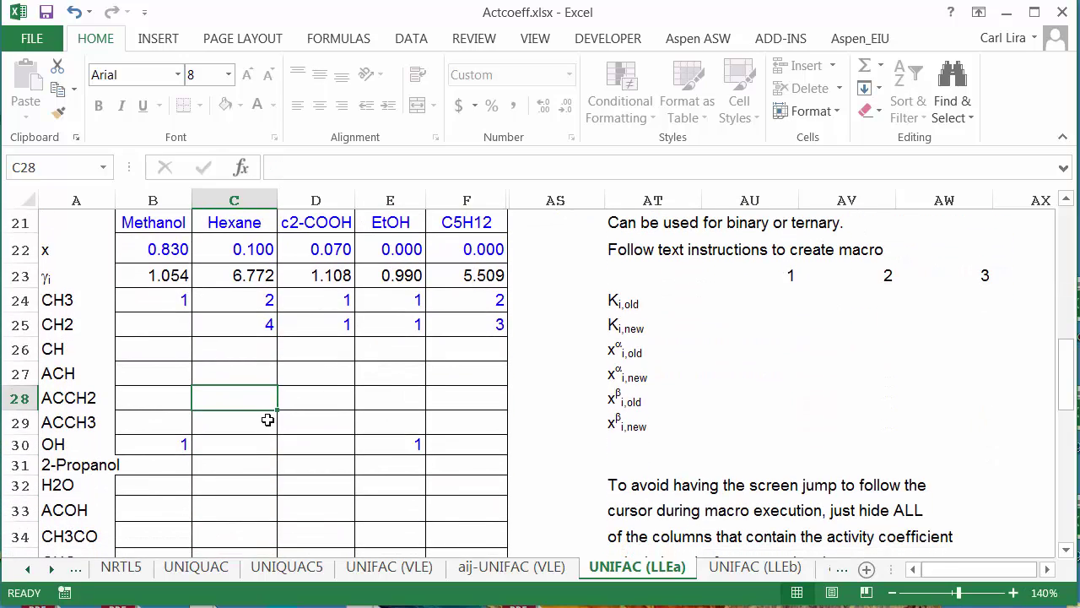
scroll(267, 419, up, 2)
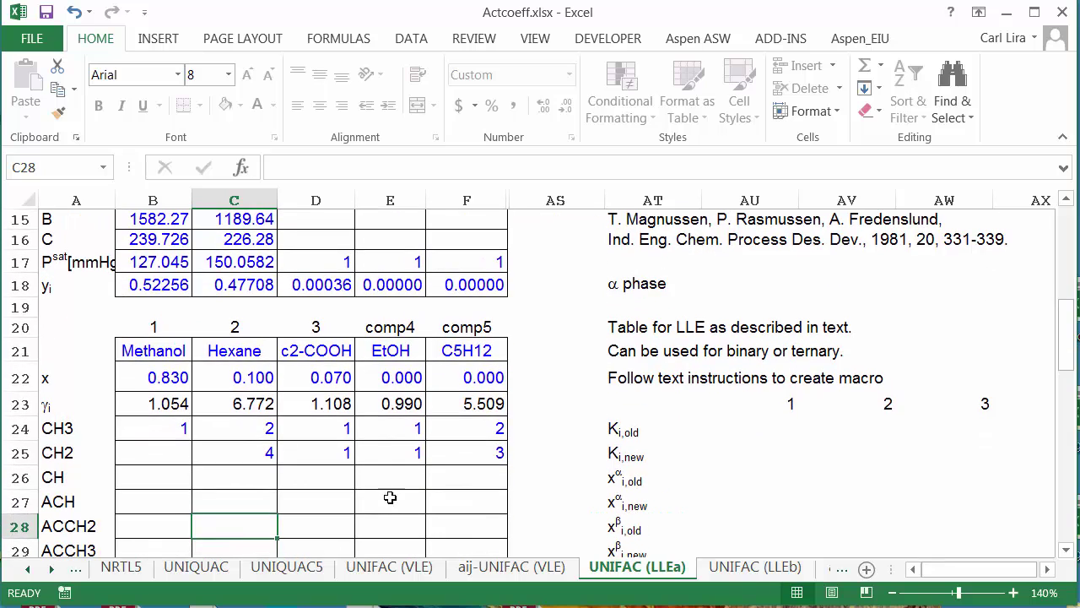
click(754, 567)
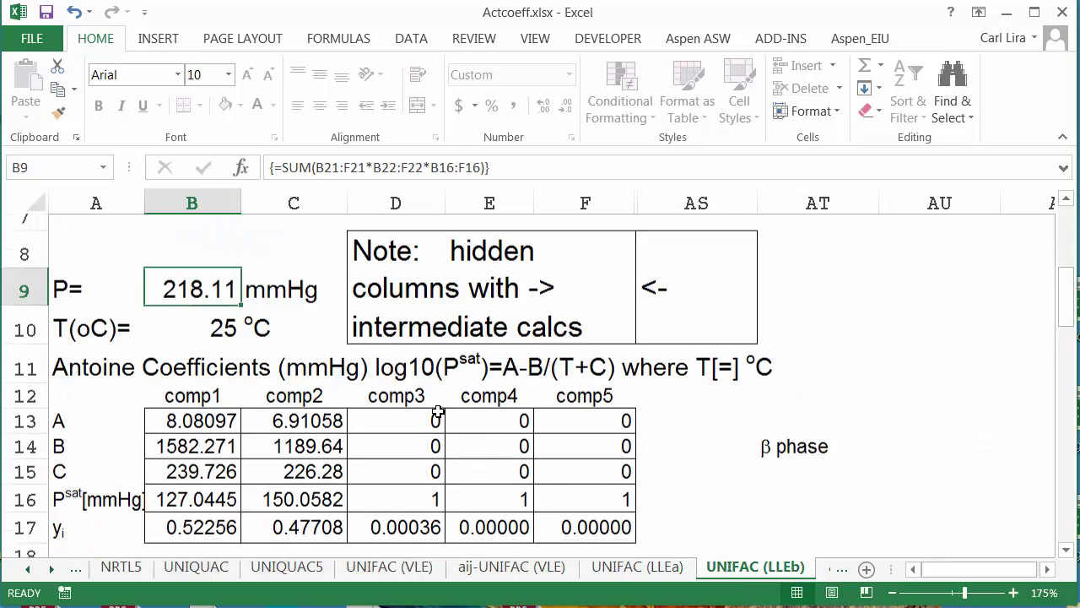
scroll(439, 412, down, 3)
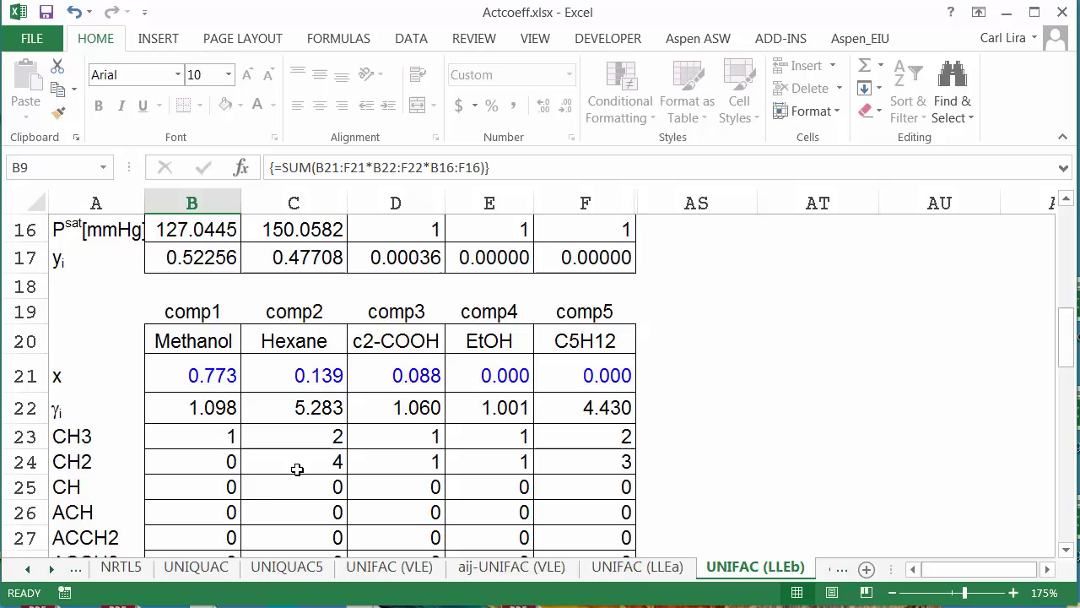
click(639, 574)
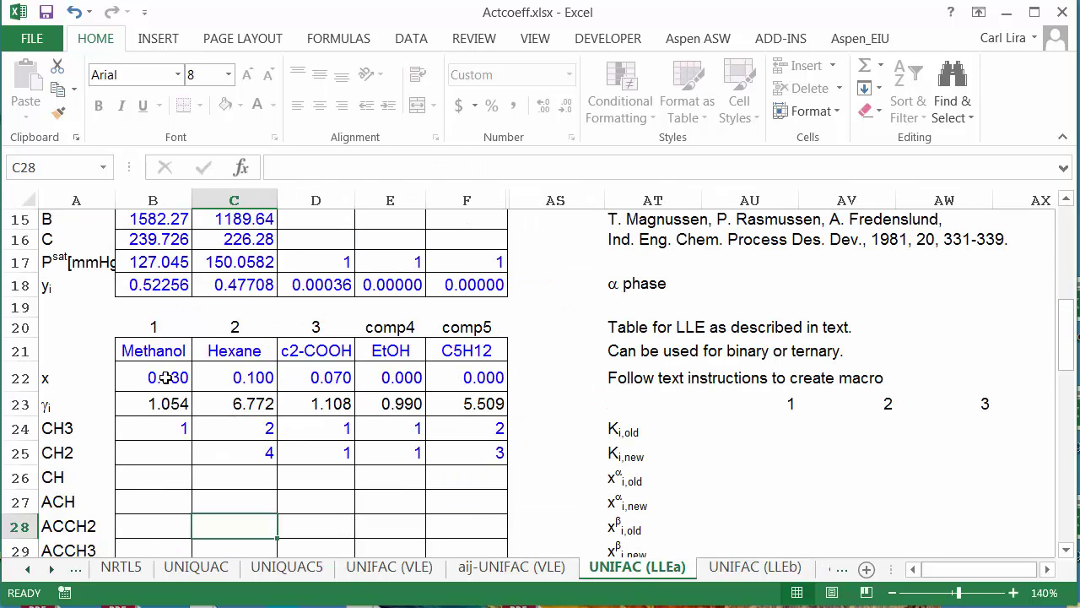
Set the row 22 fractions to methanol 0.999999, hexane 1e-6 and c2-COOH 1e-40
click(165, 378)
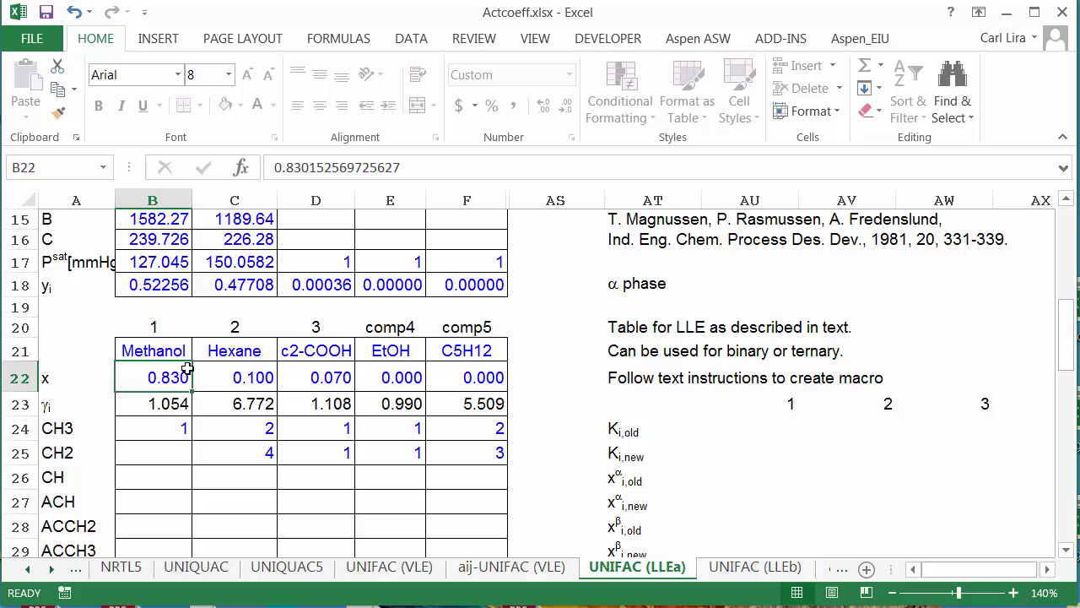
text(.999999)
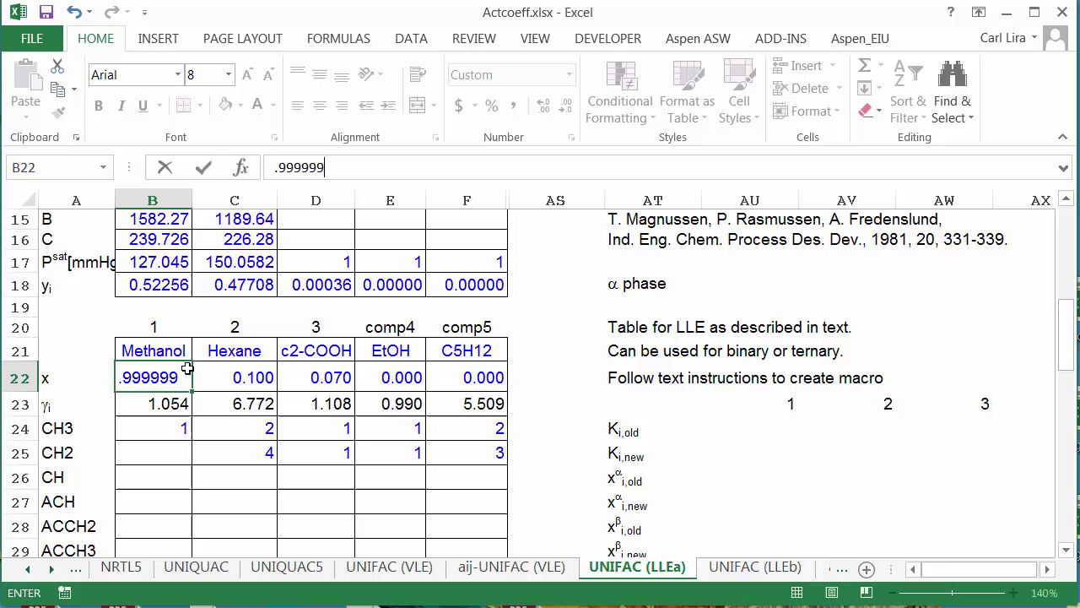
key(ctrl+Return)
key(Right)
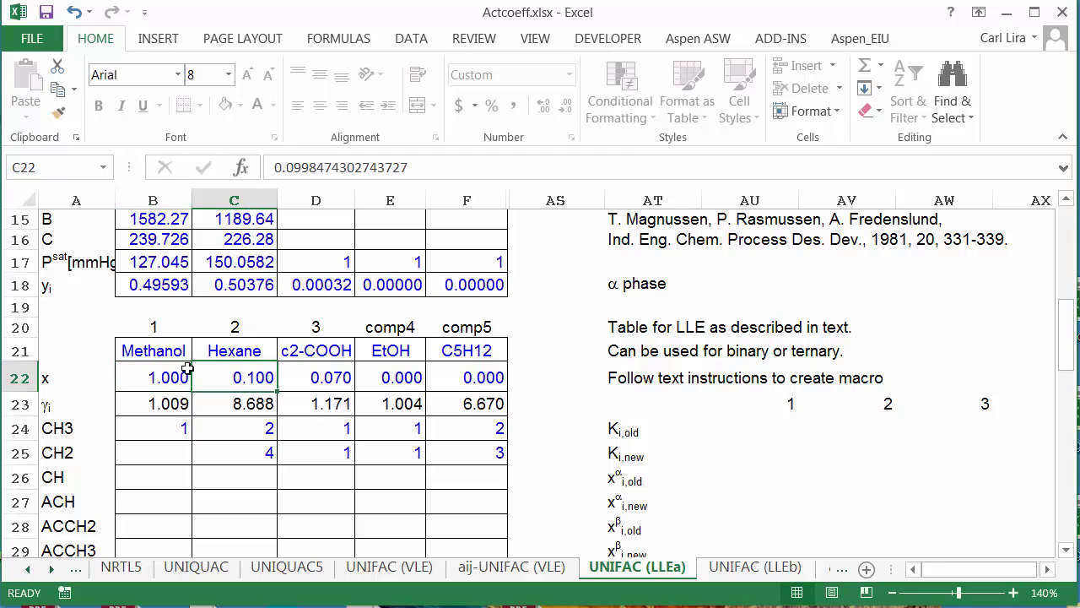
text(1e-6)
key(ctrl+Return)
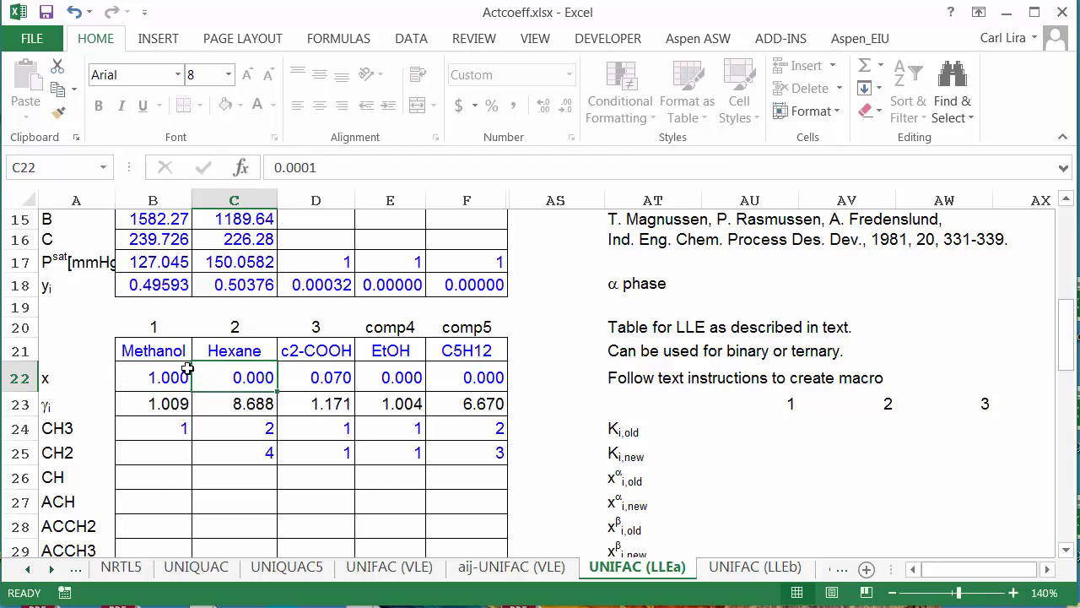
key(Right)
text(1)
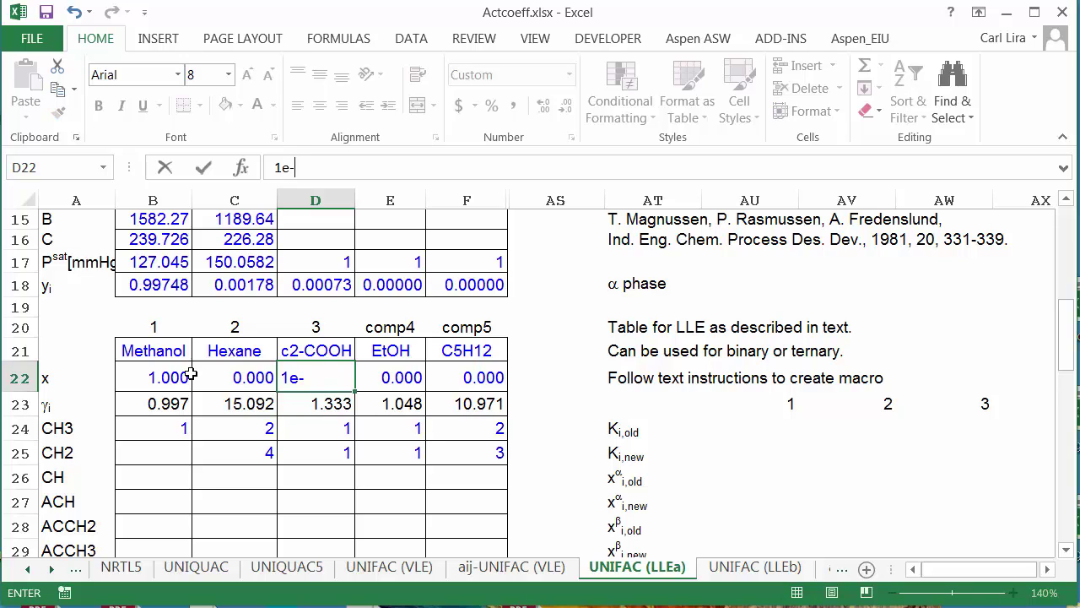
text(e-40)
key(ctrl+Return)
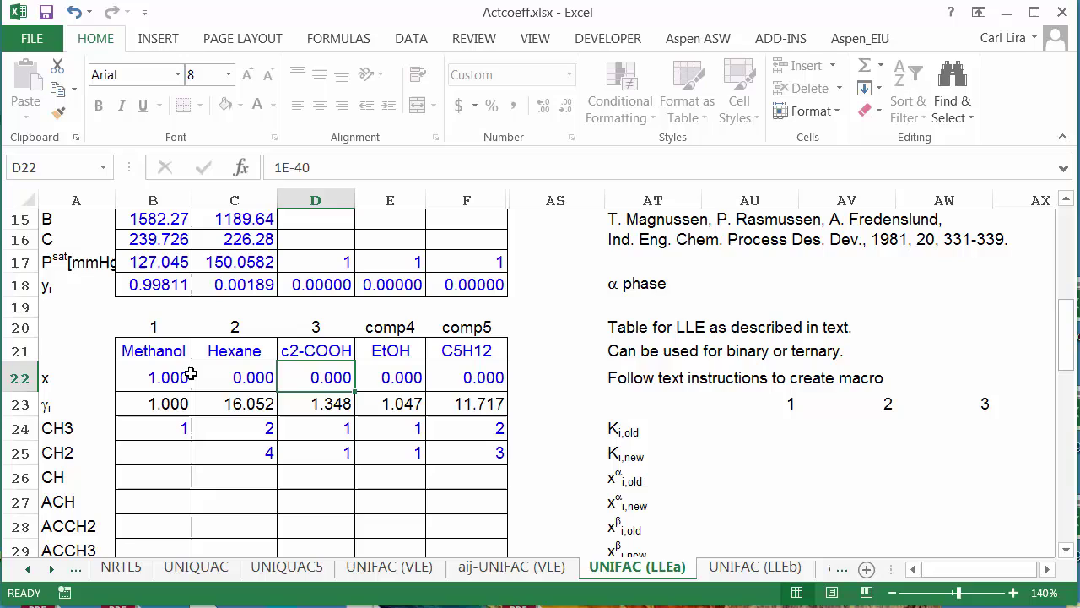
key(Right)
key(Left)
key(Left)
key(Left)
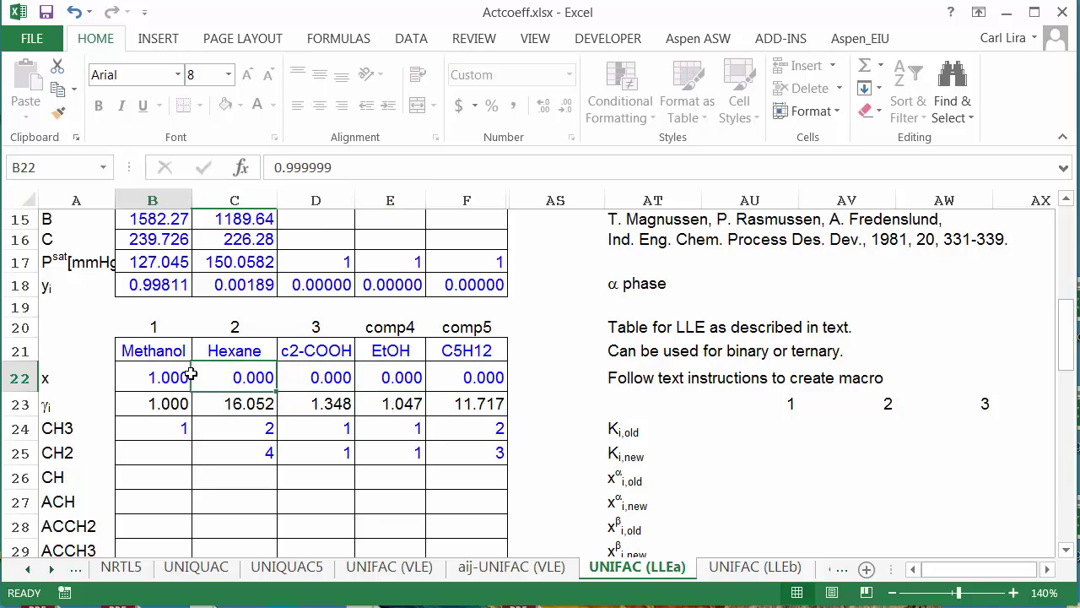
key(Right)
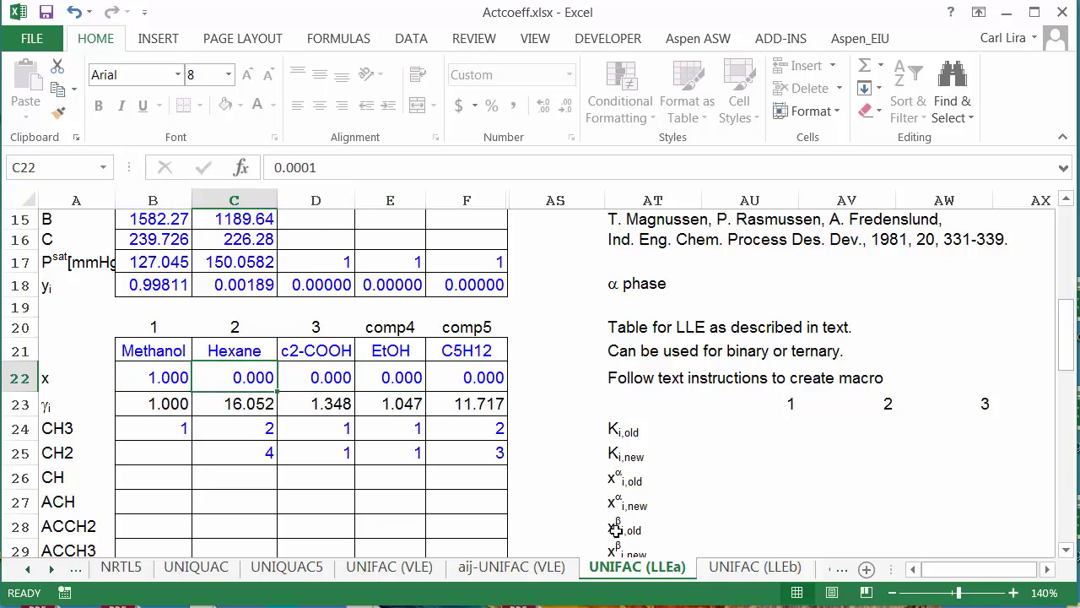
On UNIFAC (LLEb), enter methanol 1e-10 in B21 and hexane 0.9999999 in C21
click(728, 576)
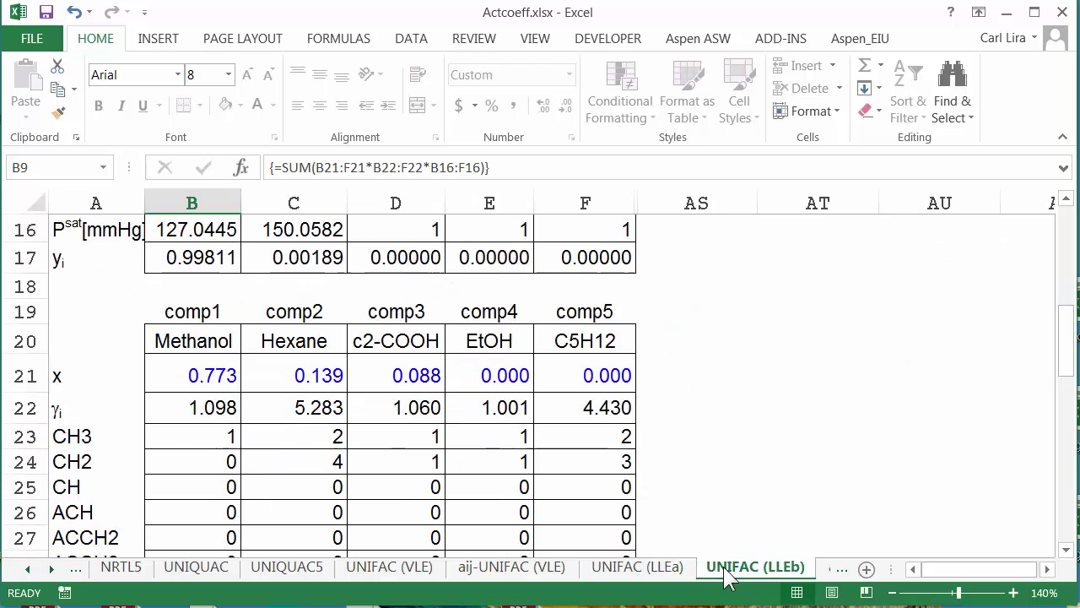
click(175, 372)
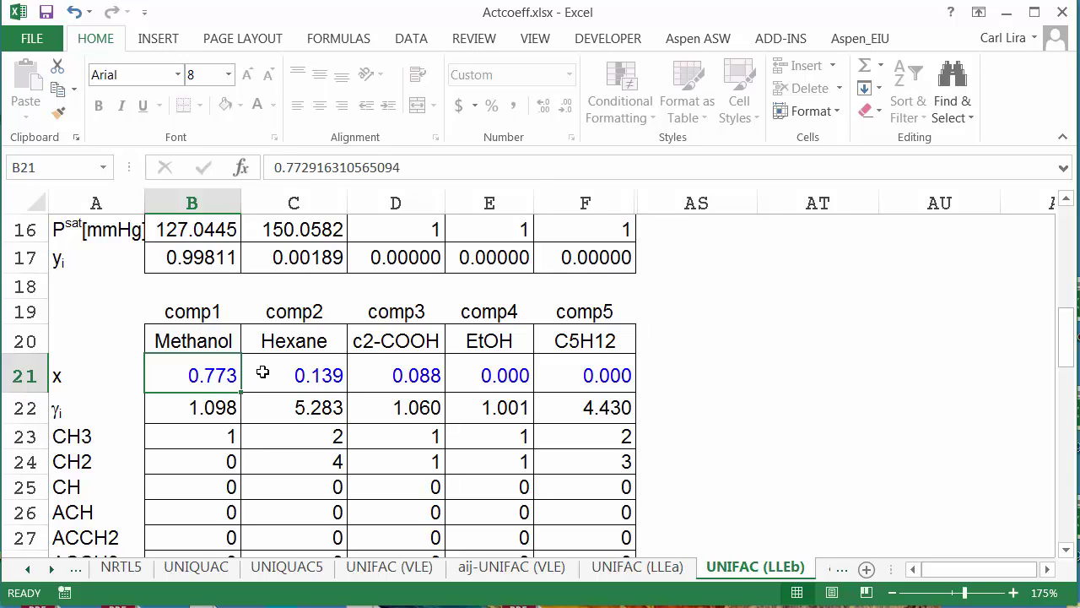
text(1e)
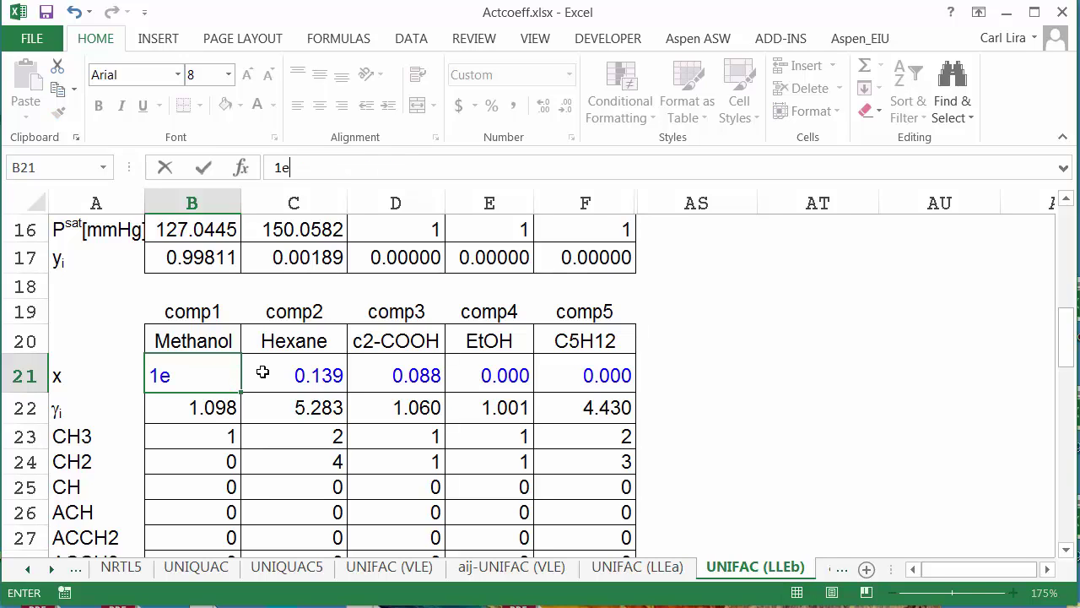
text(-10)
click(263, 372)
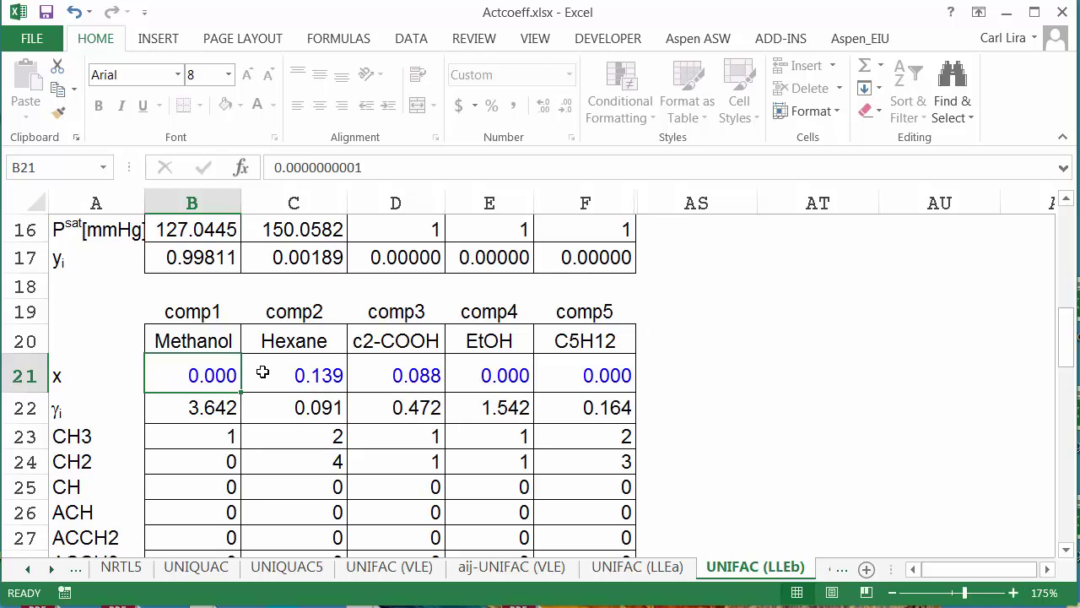
text(.9999999)
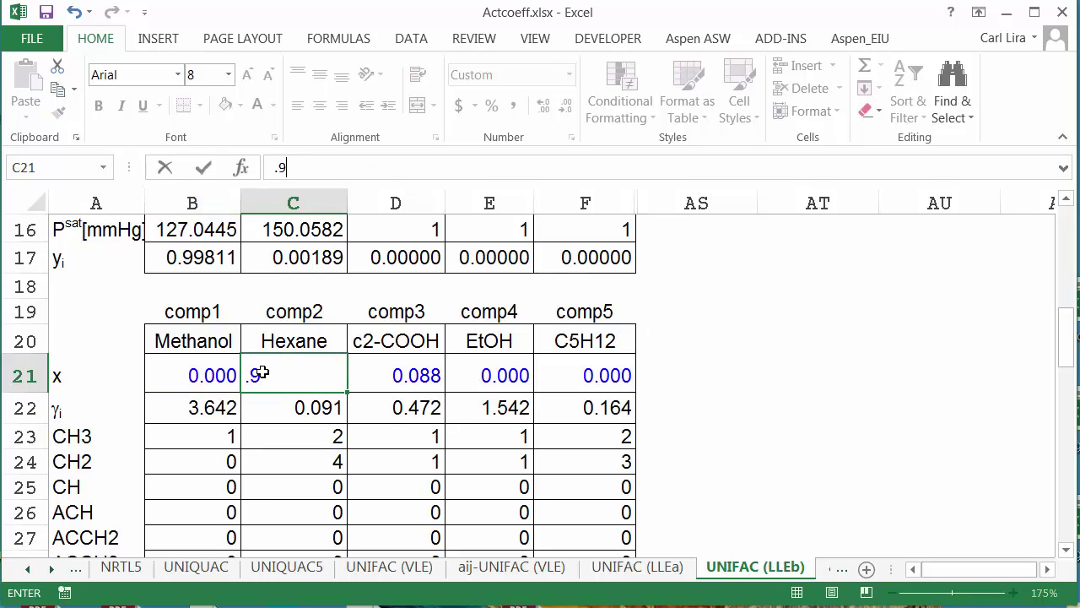
key(ctrl+Return)
key(Left)
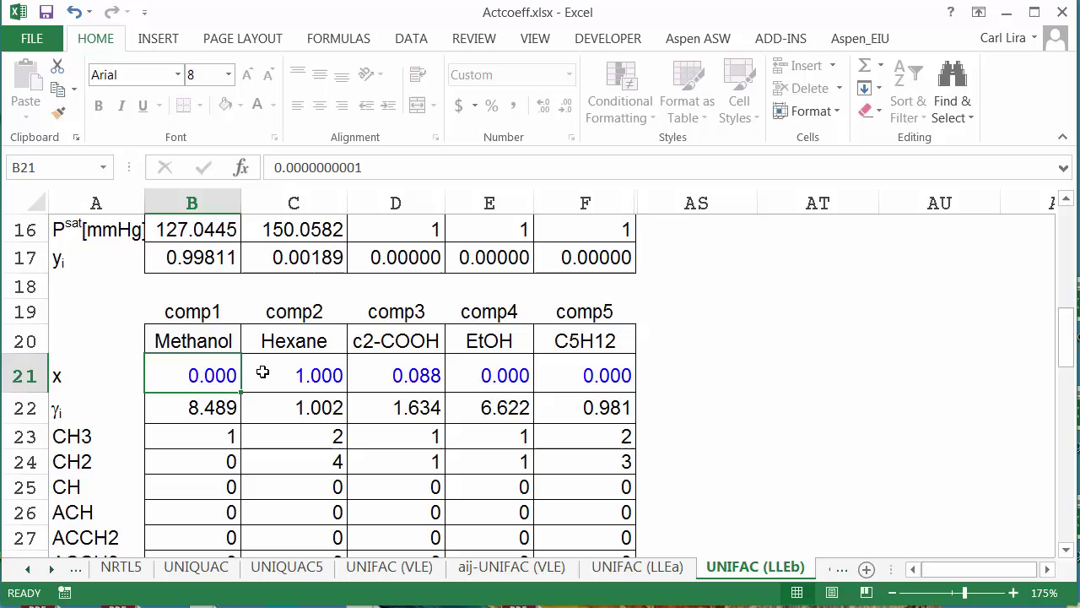
key(Down)
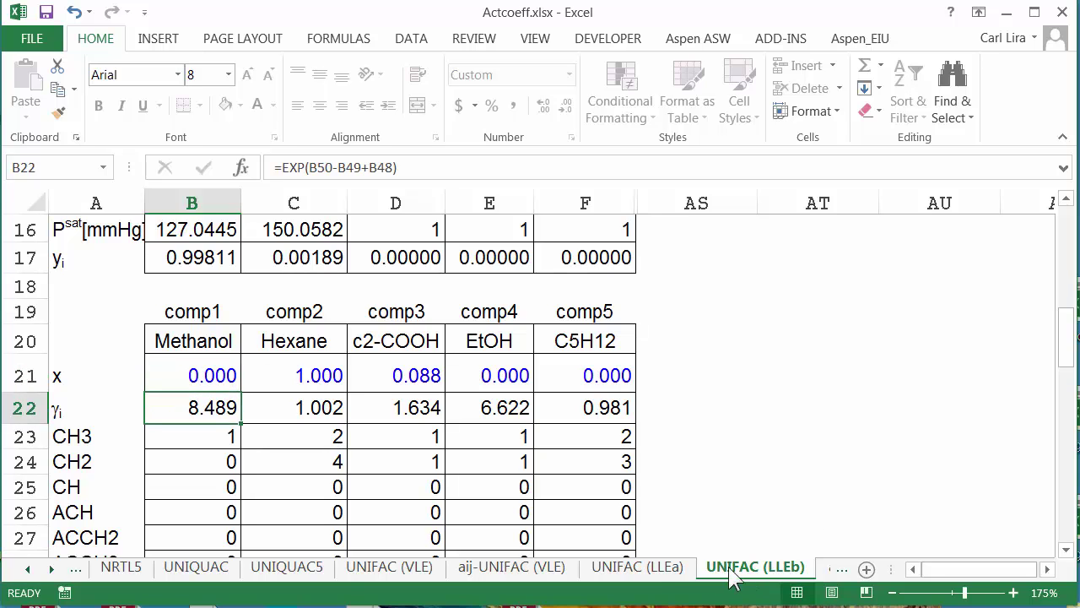
On UNIFAC (LLEa), enter =B22 in AU26 and fill it across to AW26
click(646, 567)
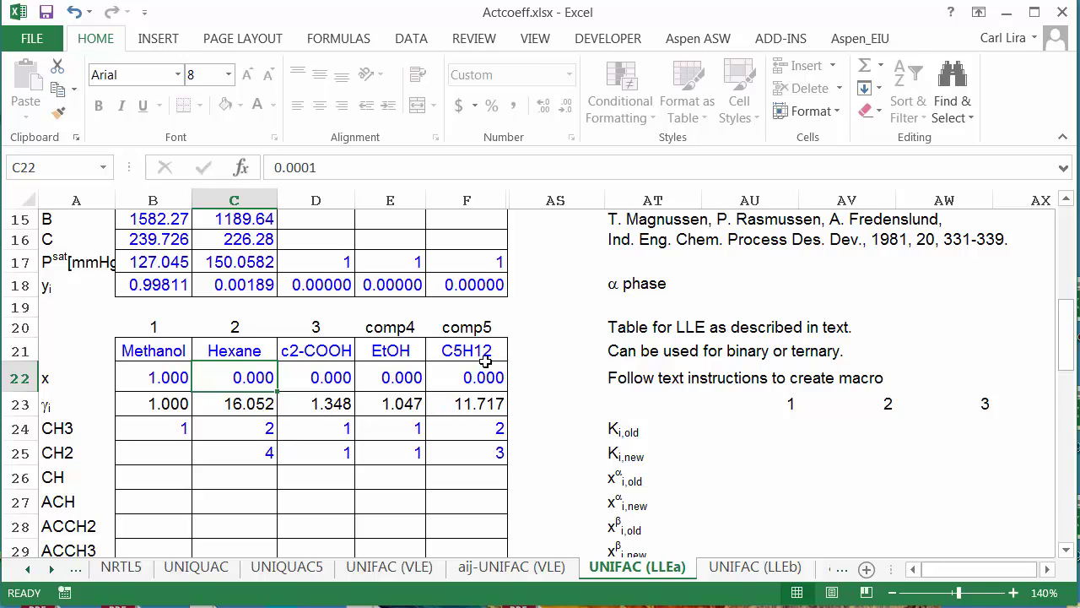
click(721, 479)
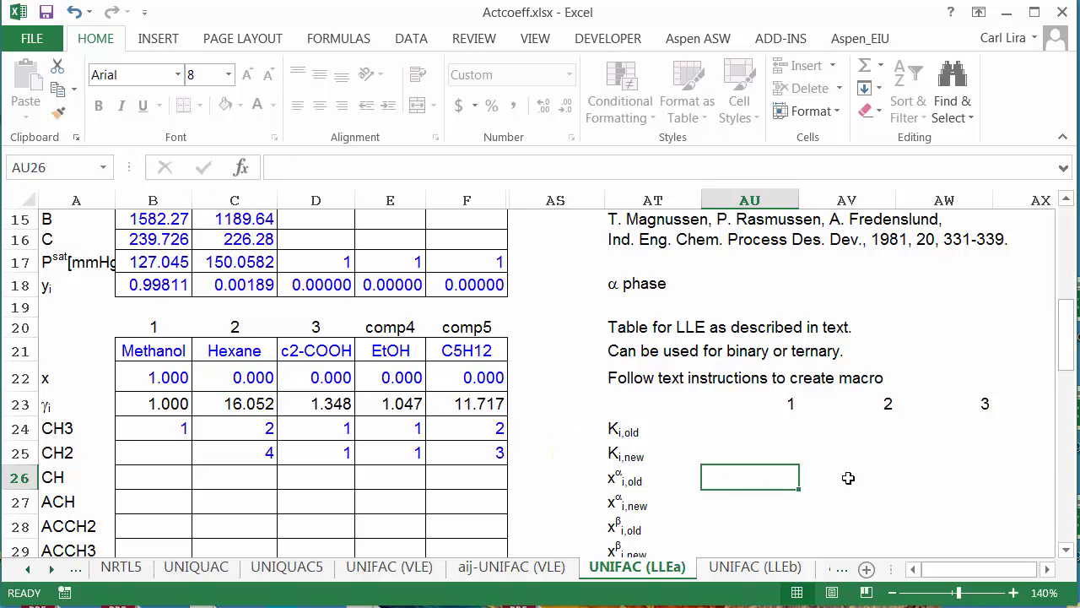
text(=)
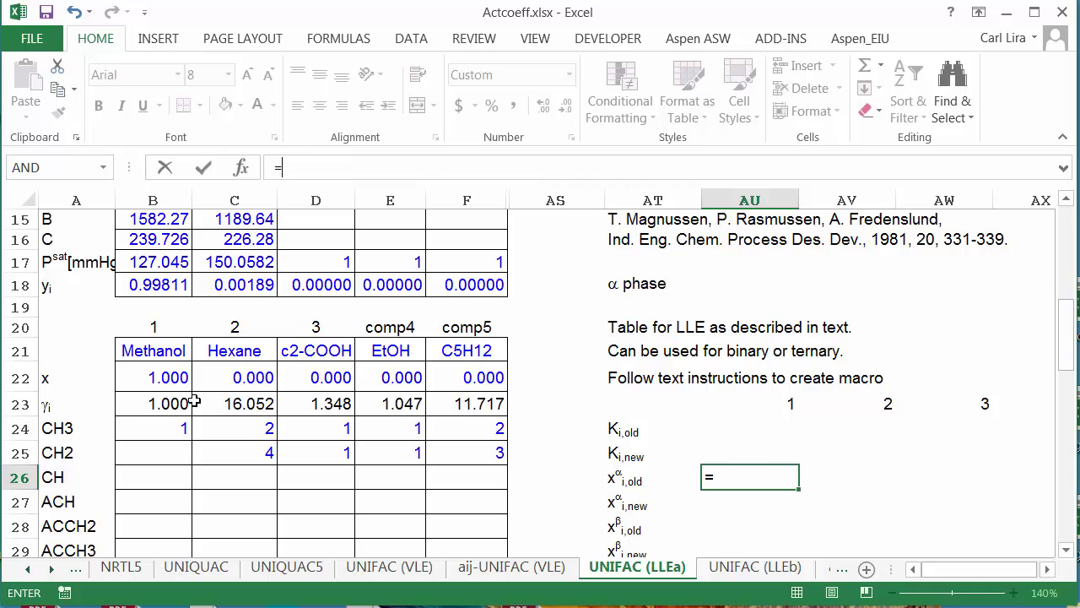
click(154, 378)
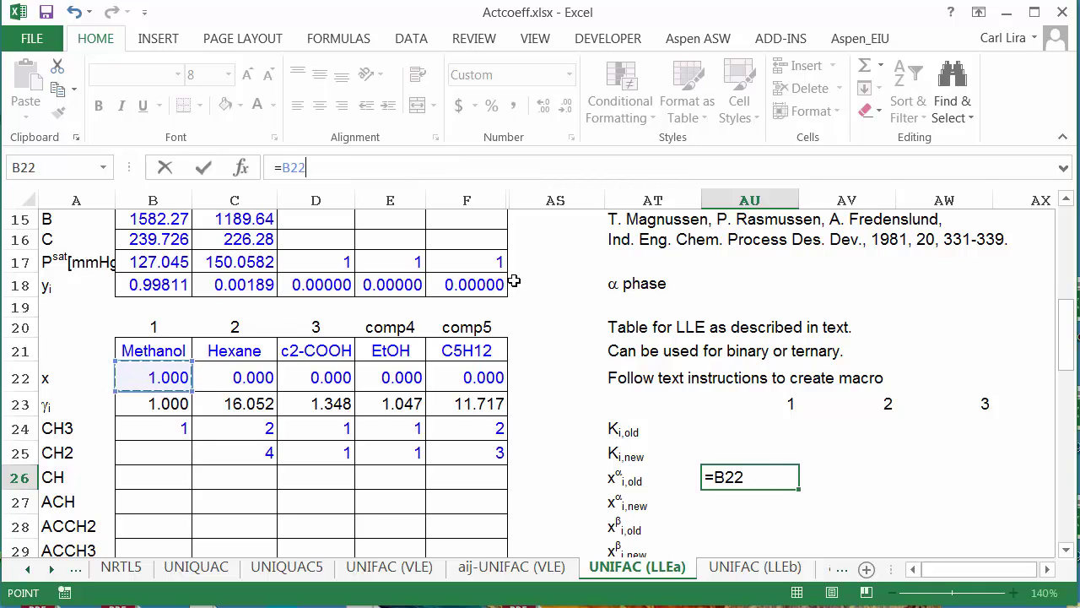
key(ctrl+Return)
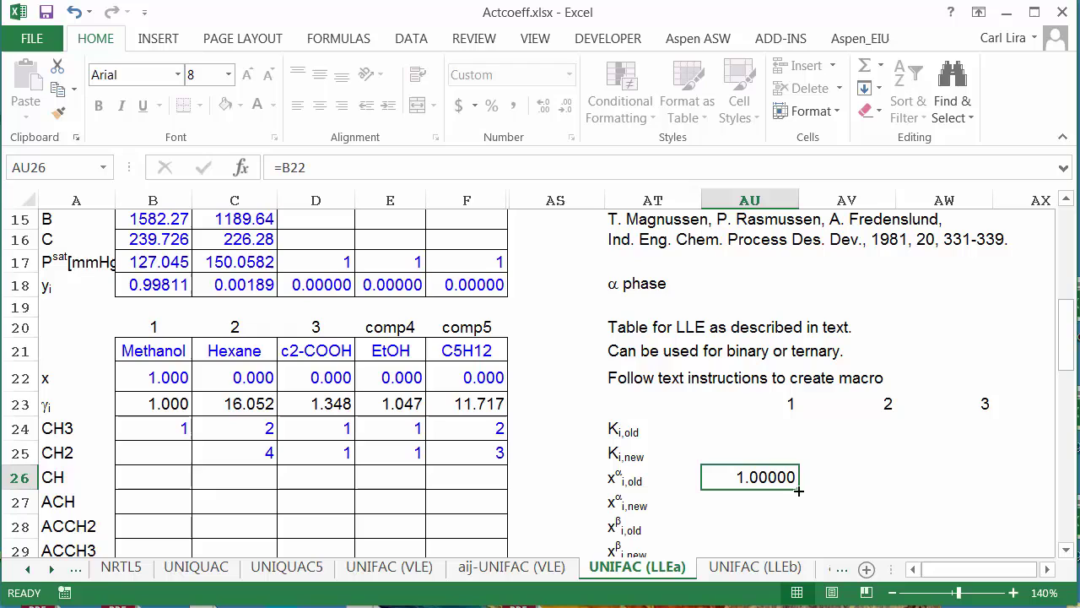
drag(798, 489, 958, 473)
scroll(815, 467, down, 2)
Link AU28 to B21 on UNIFAC (LLEb) and fill the link across to AW28
click(745, 397)
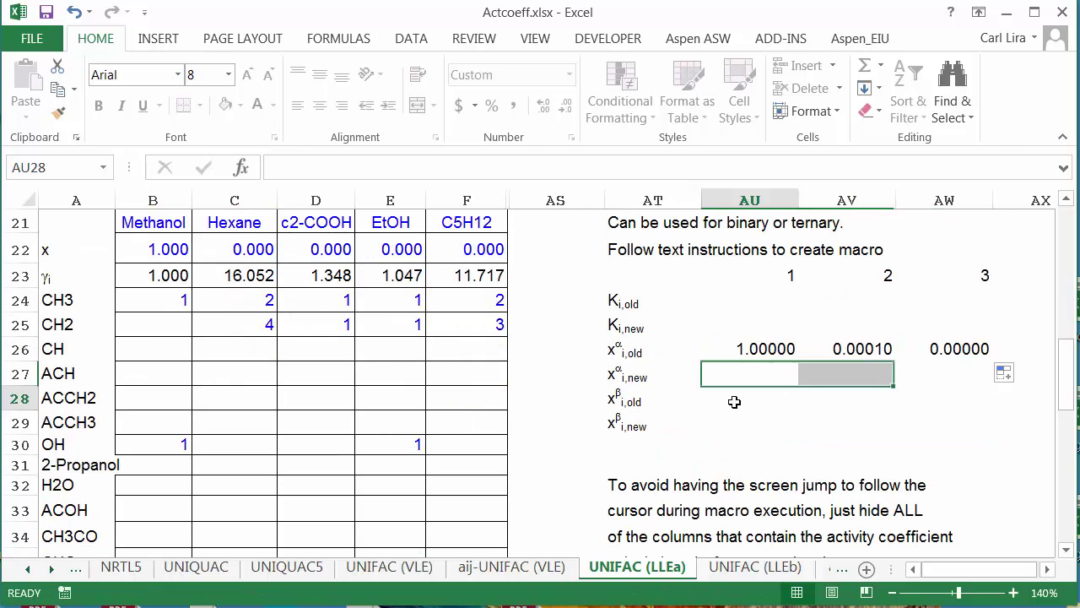
text(=)
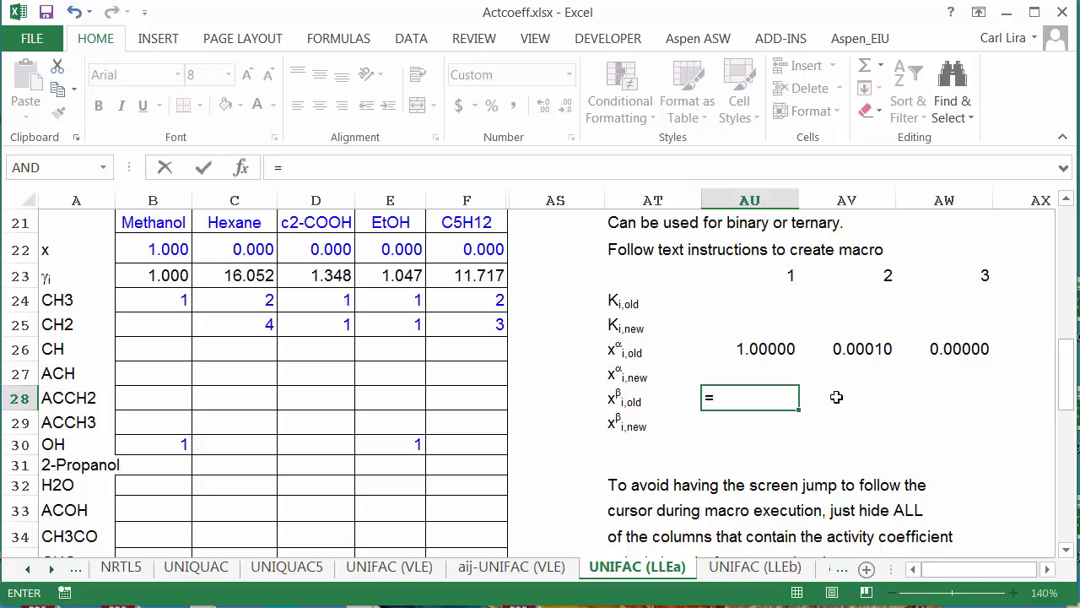
click(732, 570)
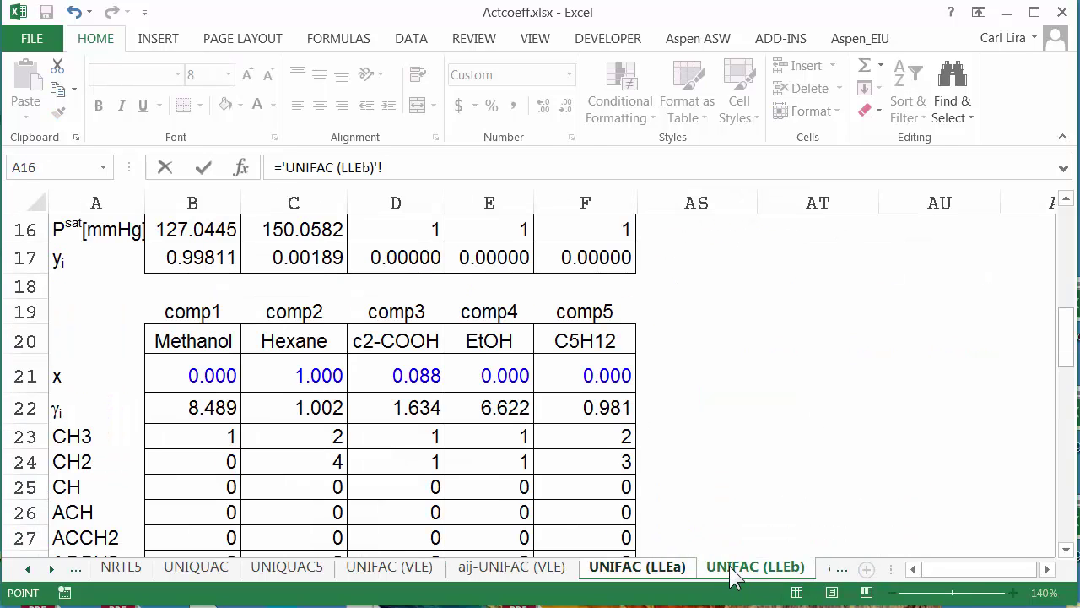
click(215, 379)
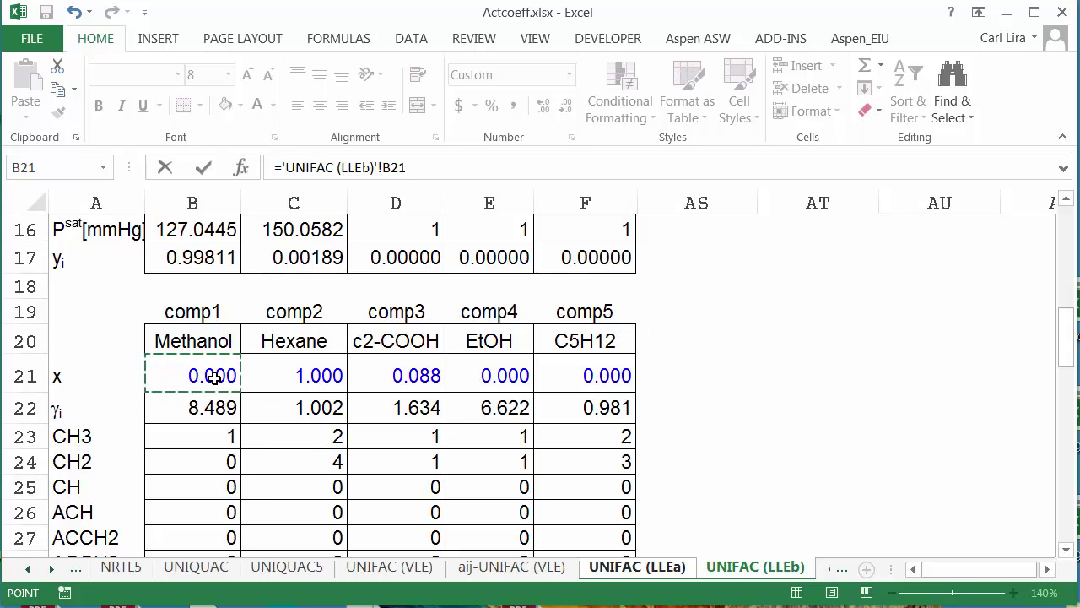
key(Return)
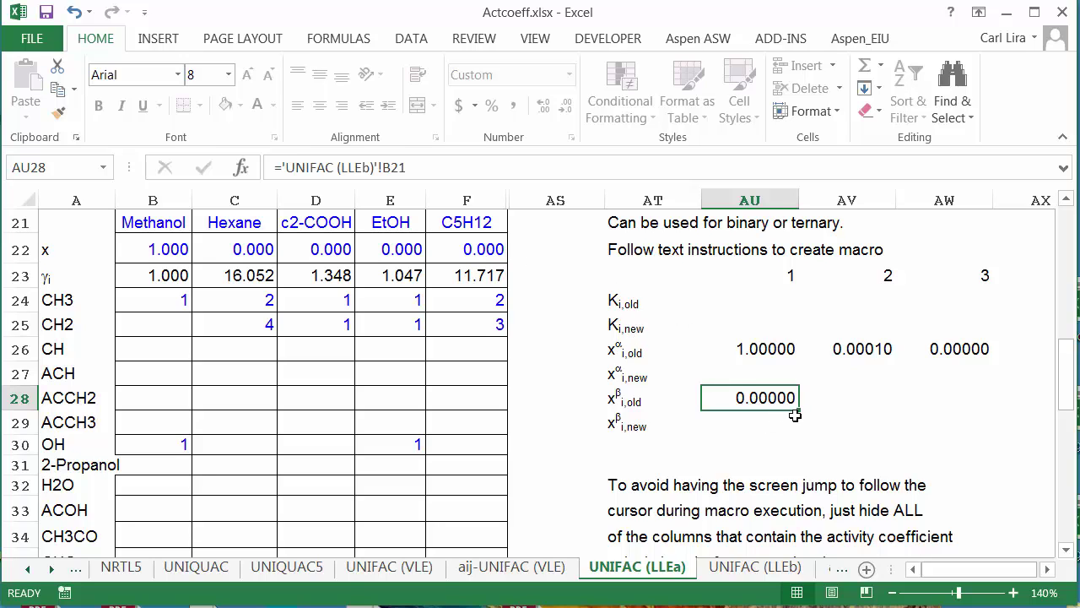
drag(799, 410, 953, 396)
click(762, 403)
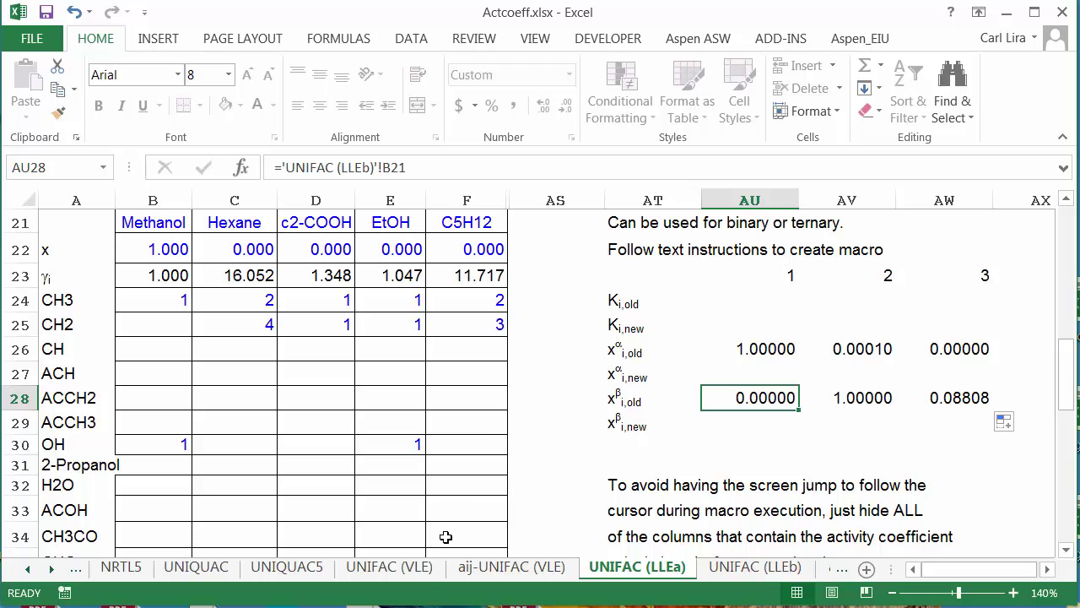
Enter 1e-20 as the c2-COOH fraction in D21 on UNIFAC (LLEb), then return to LLEa
click(731, 567)
click(418, 375)
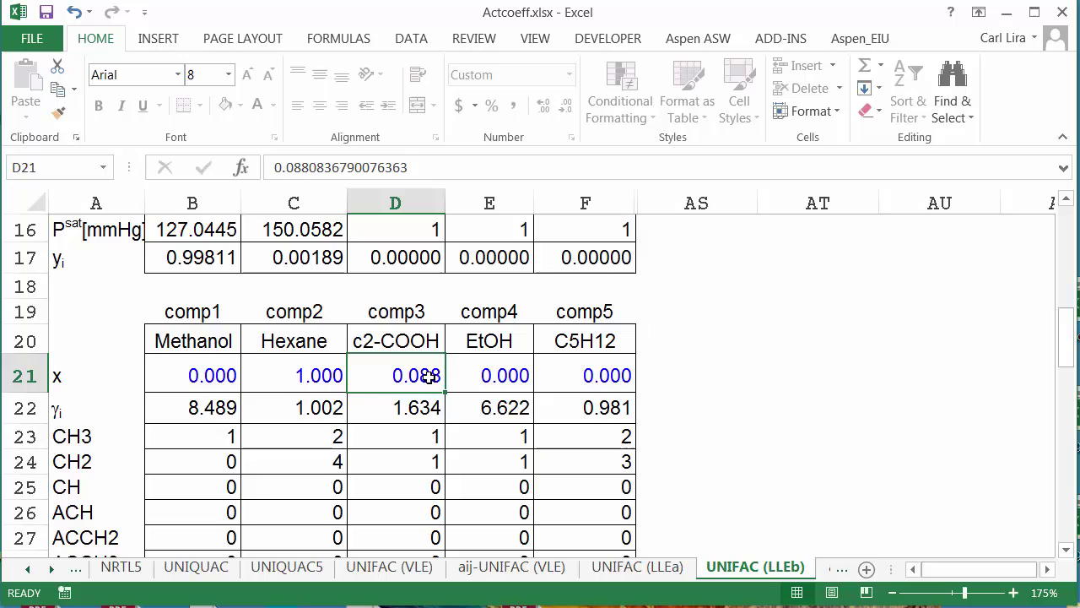
text(1e-)
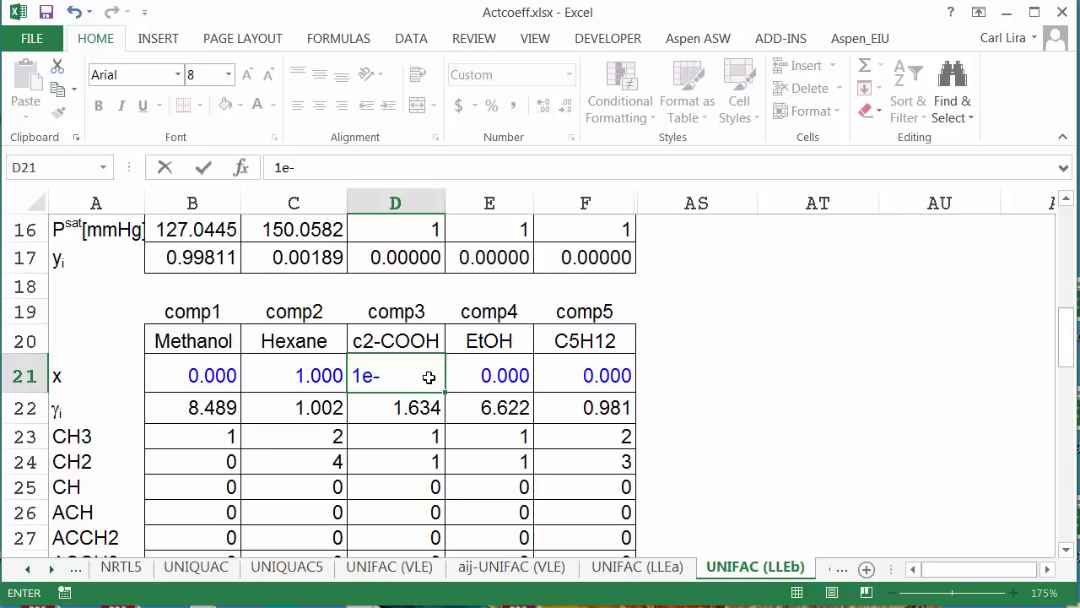
text(20)
key(ctrl+Return)
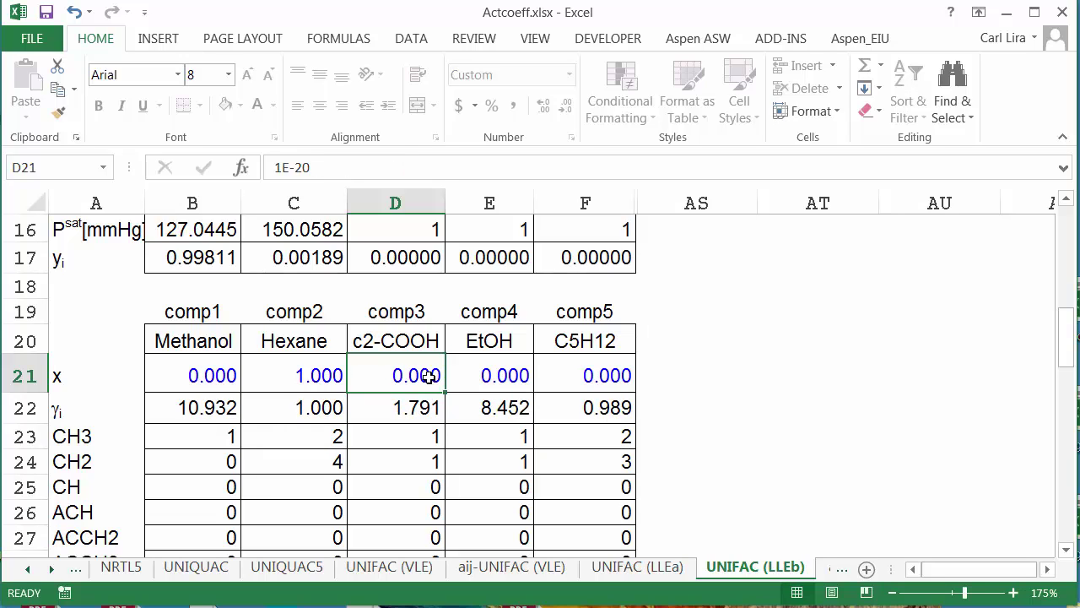
click(647, 567)
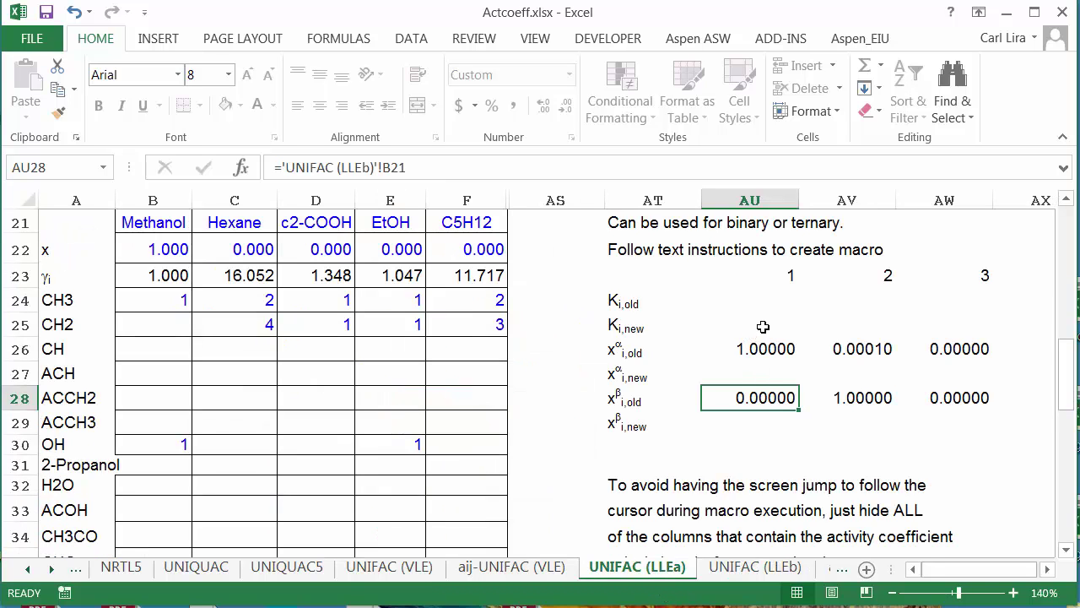
Enter =B23/'UNIFAC (LLEb)'!B22 in AU25 and fill it right to AW25
click(765, 326)
scroll(833, 334, up, 1)
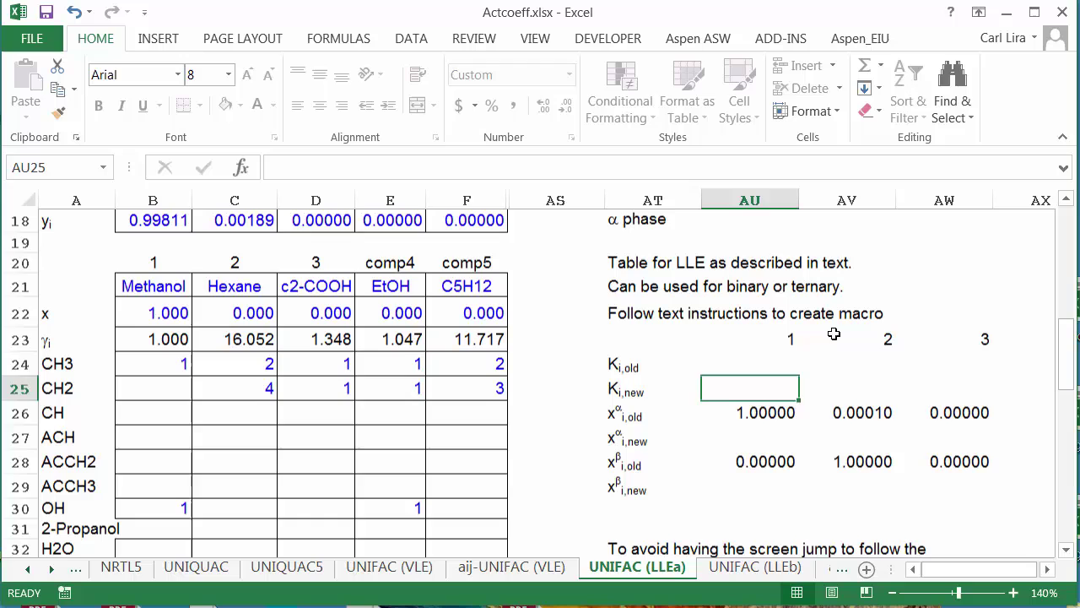
text(=)
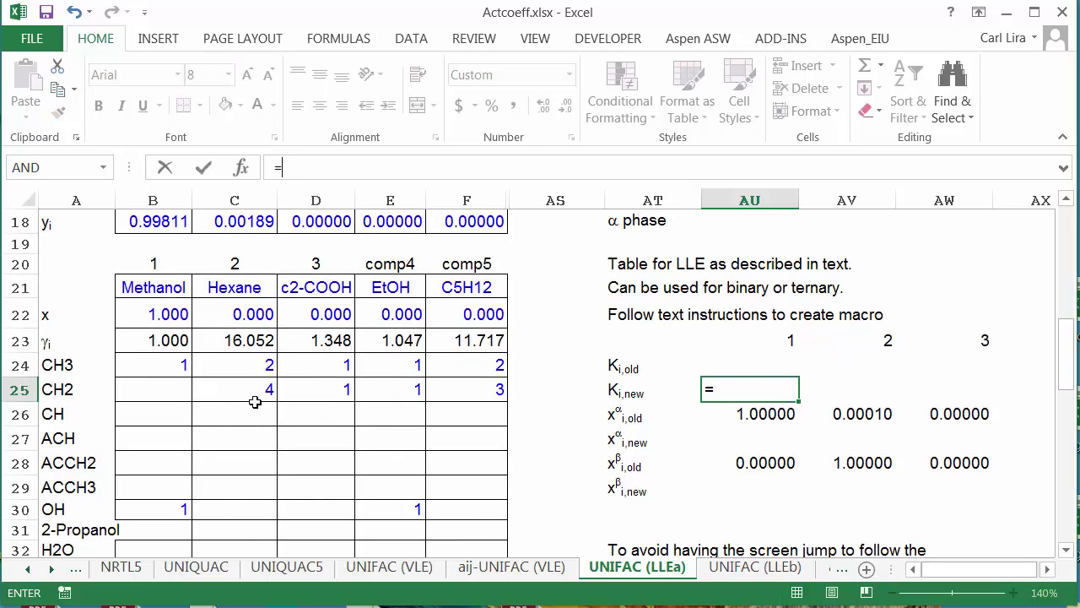
click(156, 338)
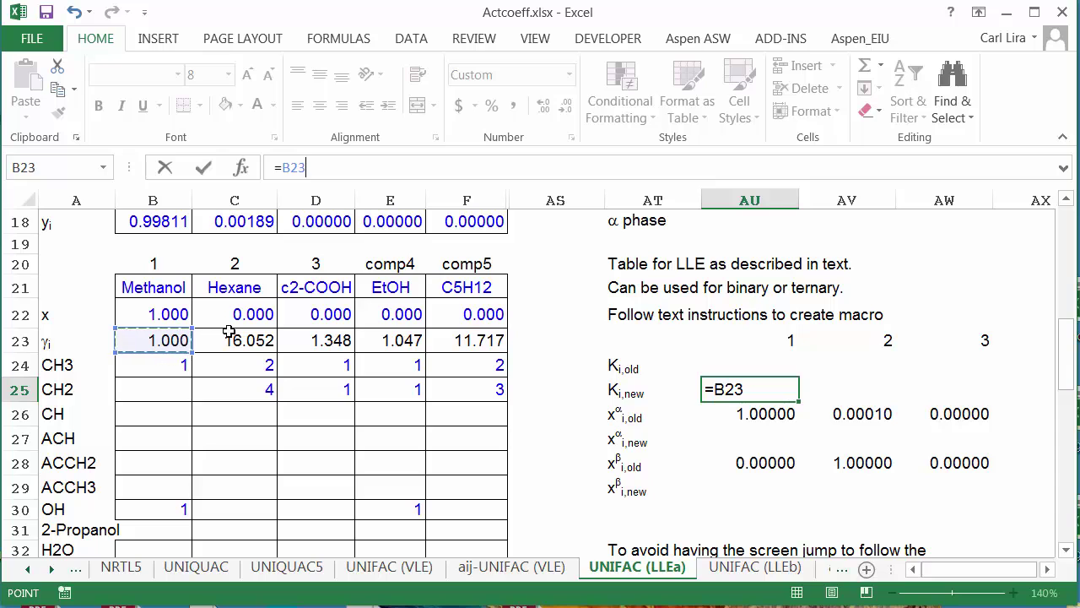
text(/)
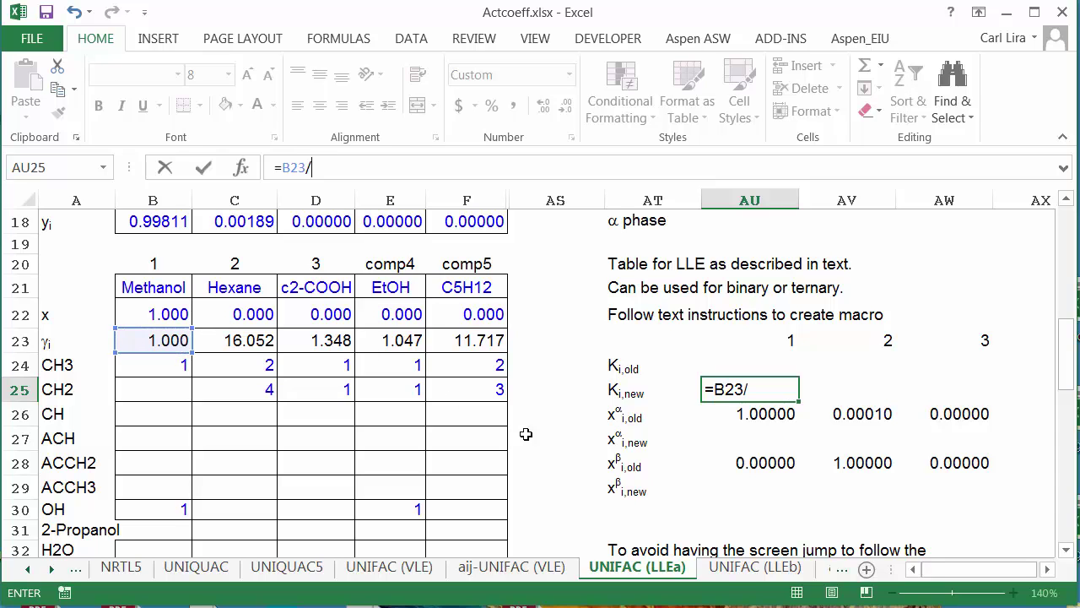
click(741, 567)
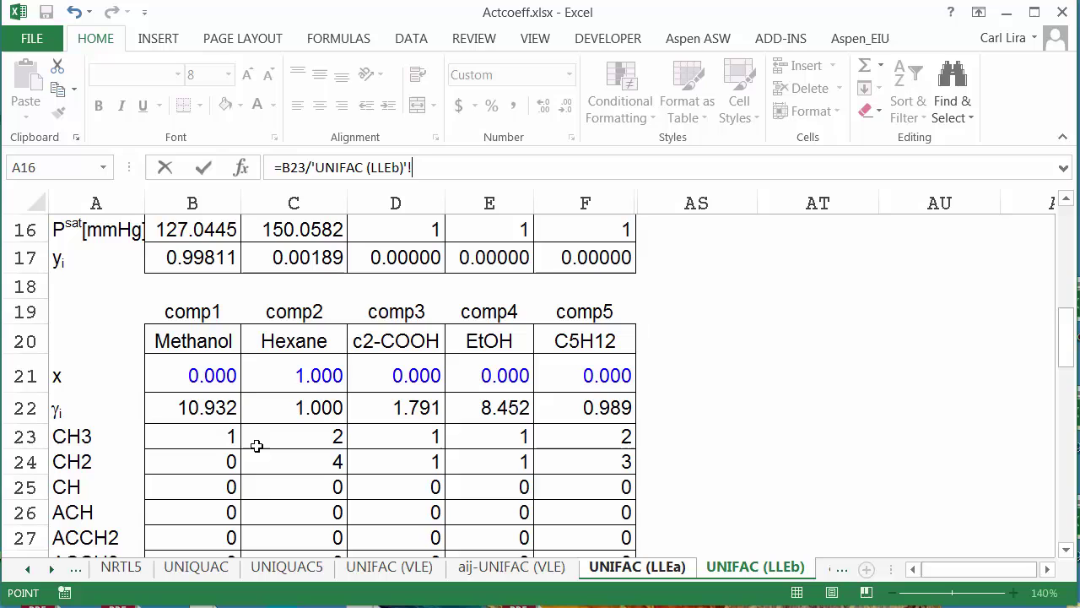
click(211, 408)
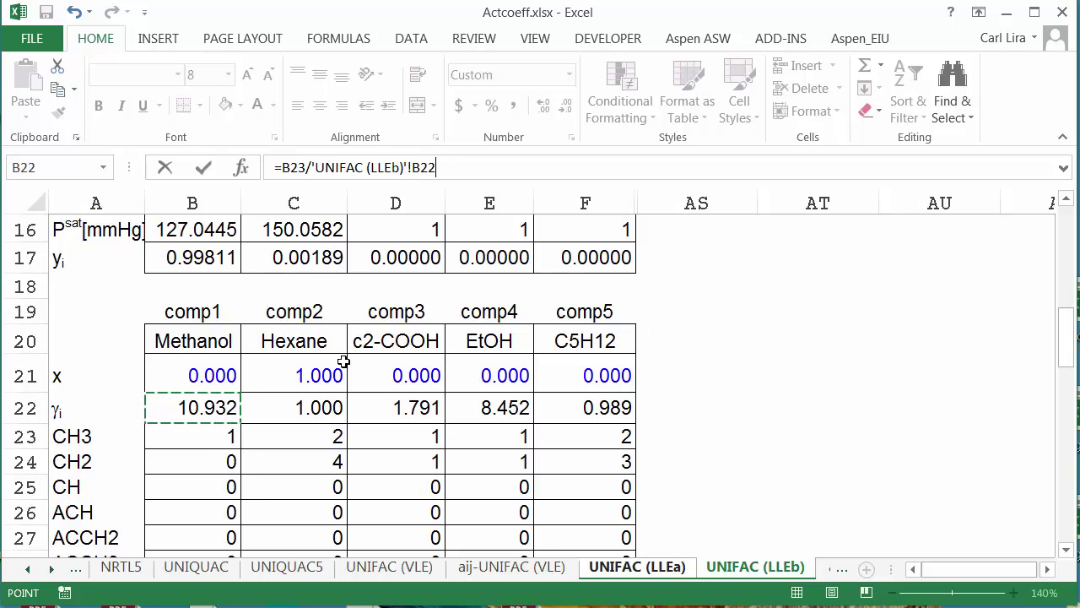
key(Return)
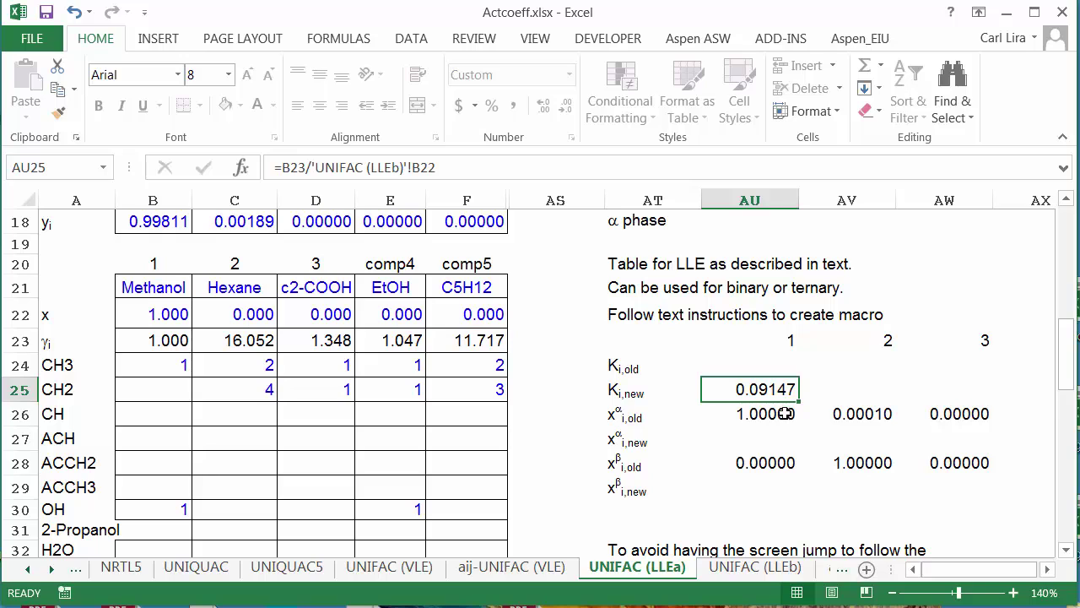
drag(801, 402, 955, 405)
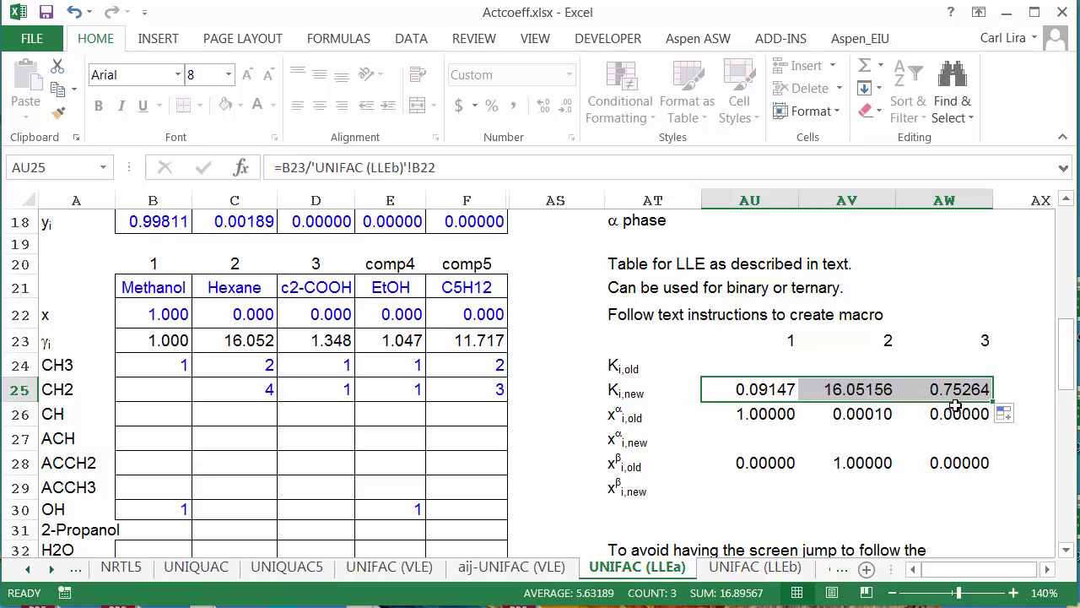
Copy the K values in AU25:AW25 and paste them into the old K row at AU24
click(739, 389)
drag(738, 389, 943, 386)
right_click(946, 389)
click(988, 295)
click(784, 366)
right_click(783, 365)
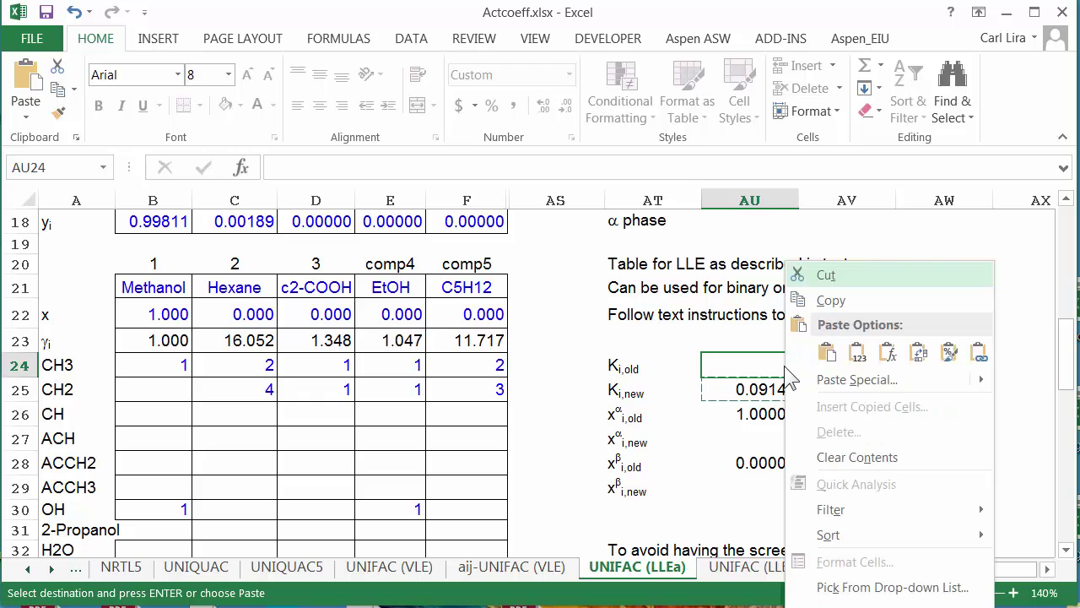
click(861, 346)
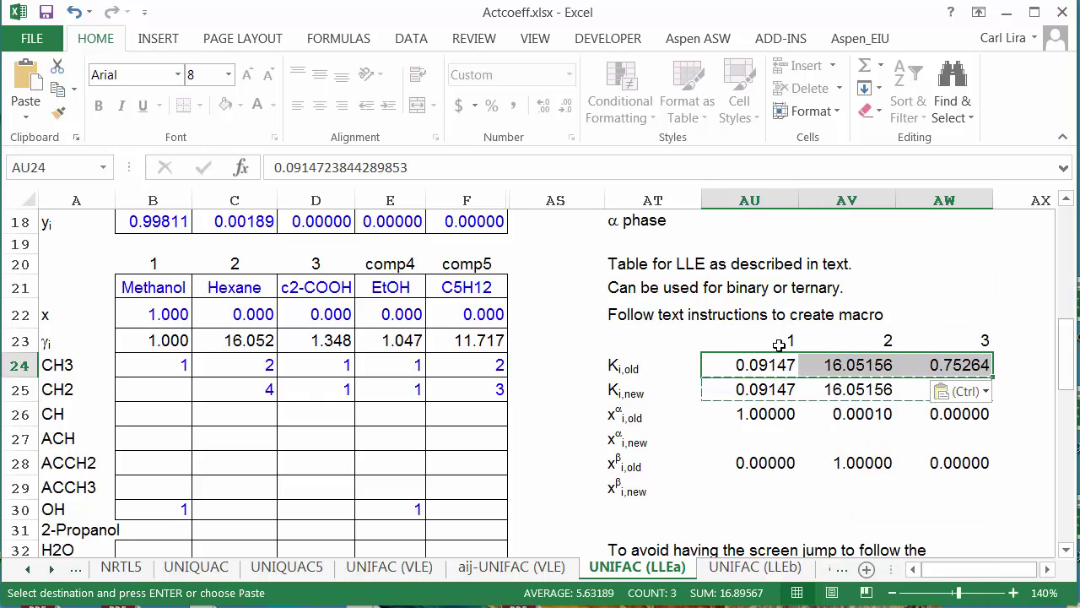
click(774, 435)
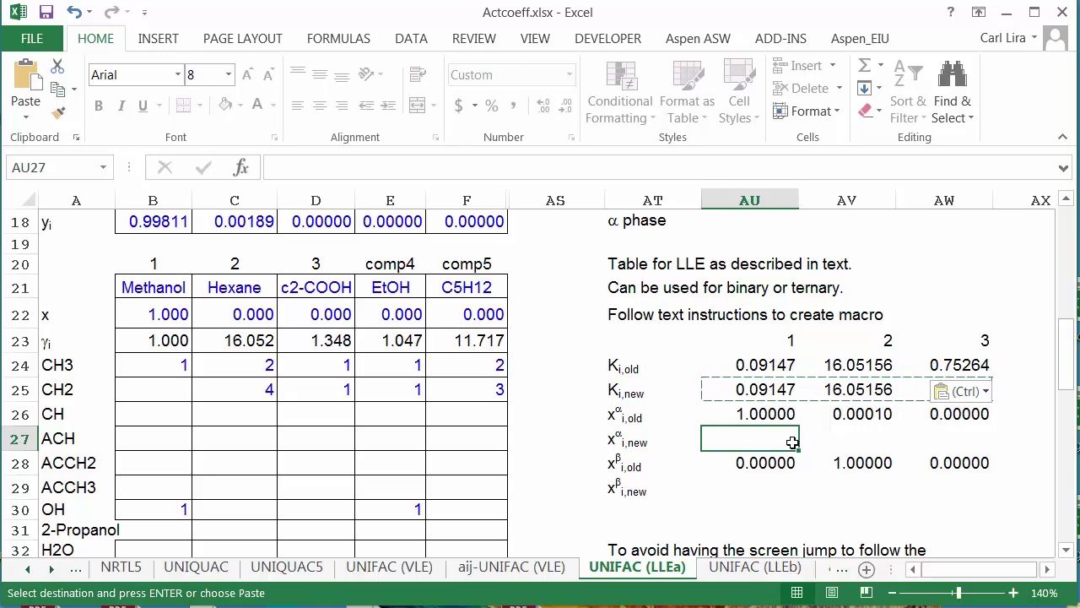
Enter =(1-AW26*(AW24-AV24)-AV24)/(AU24-AV24) in AU27, giving 0.94308
text(=)
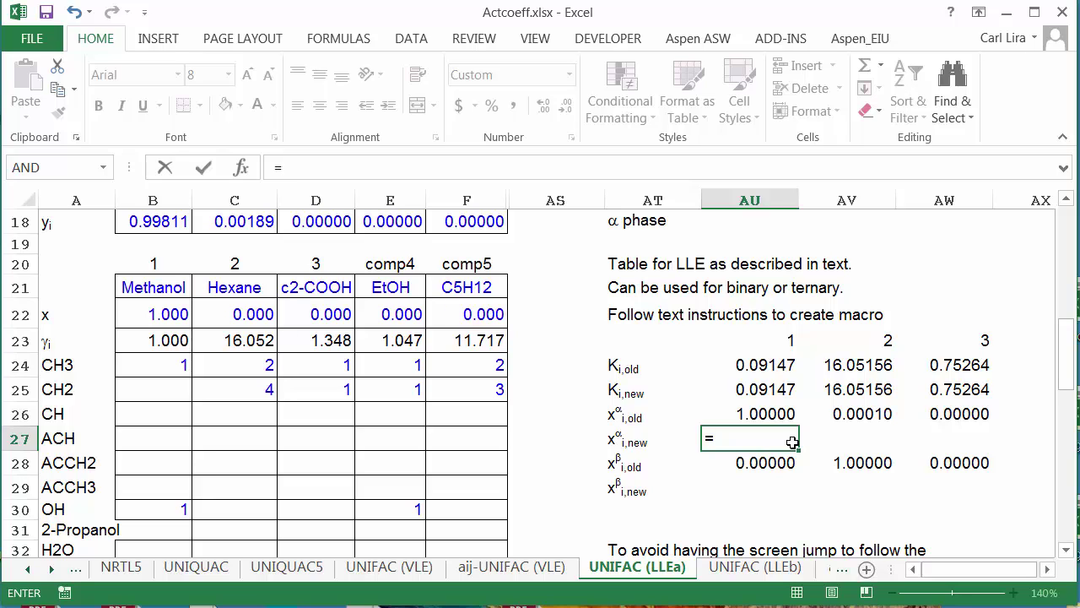
text((1-)
click(960, 412)
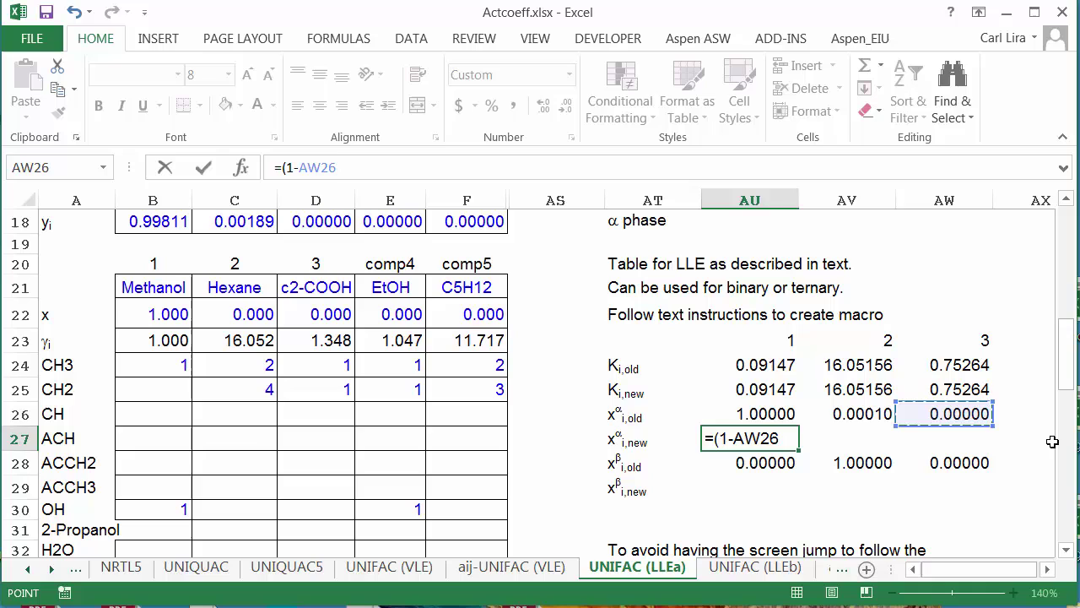
text(*)
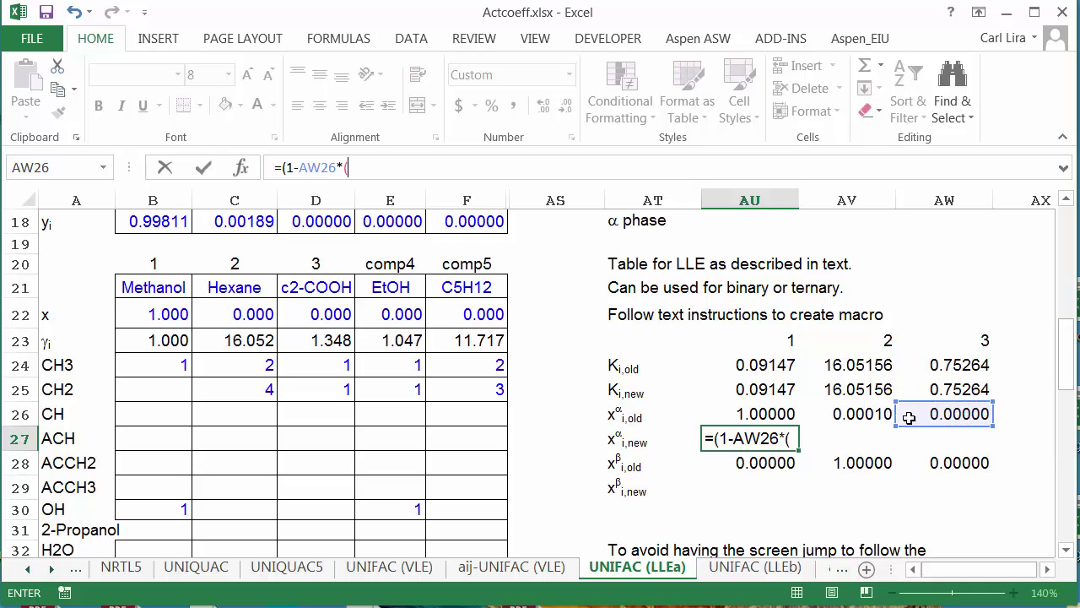
click(963, 365)
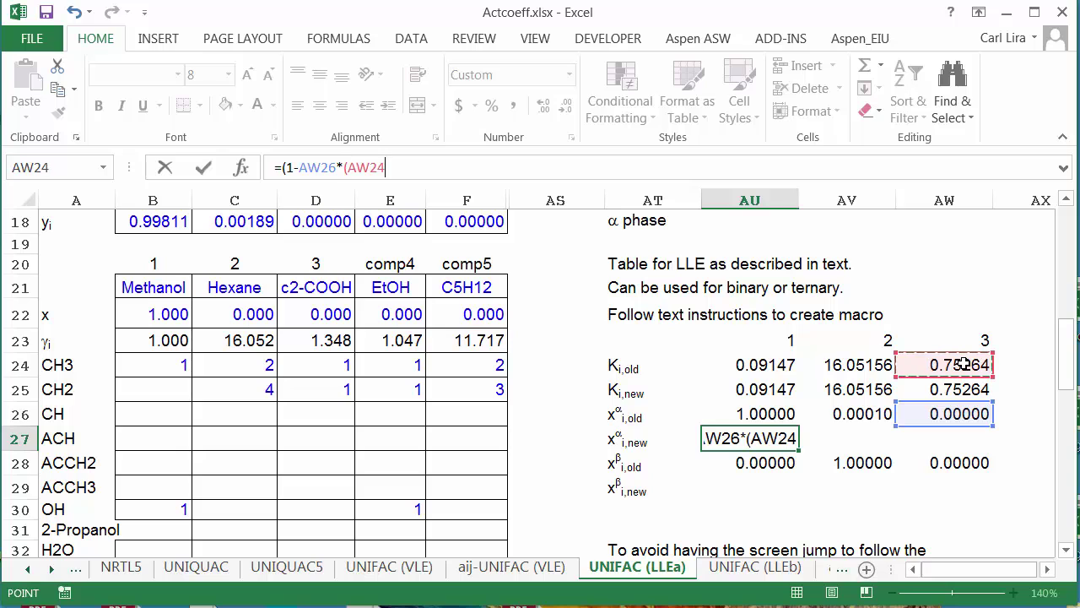
text(-)
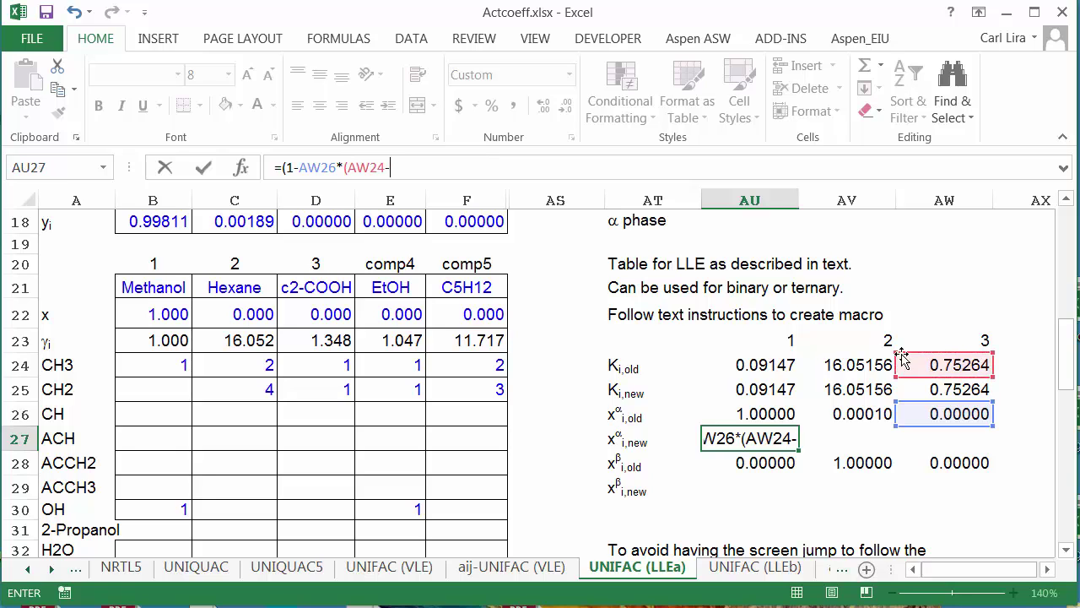
click(872, 365)
text())
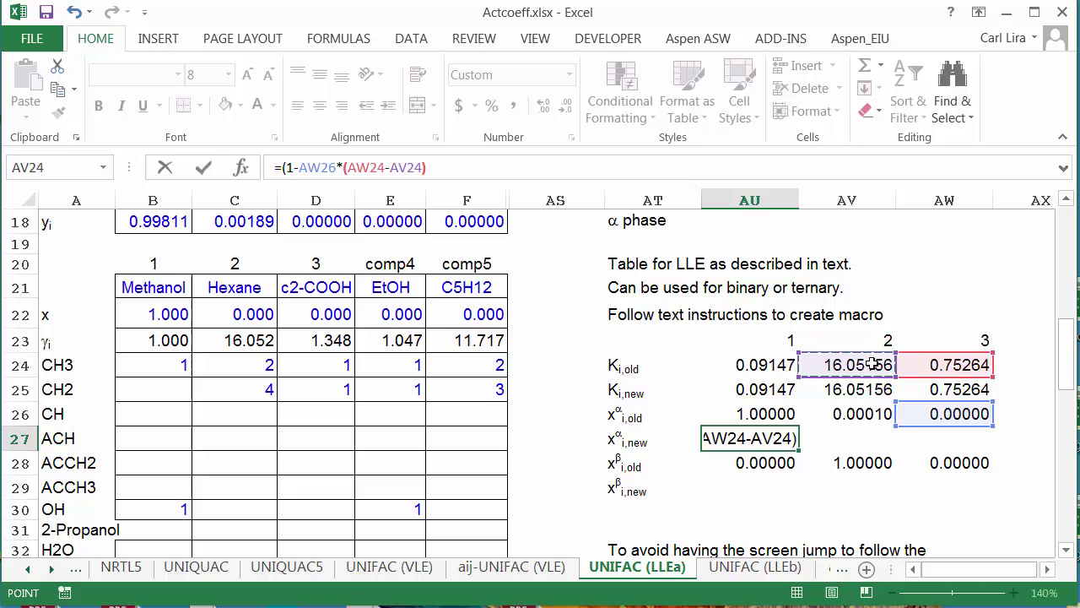
text(-)
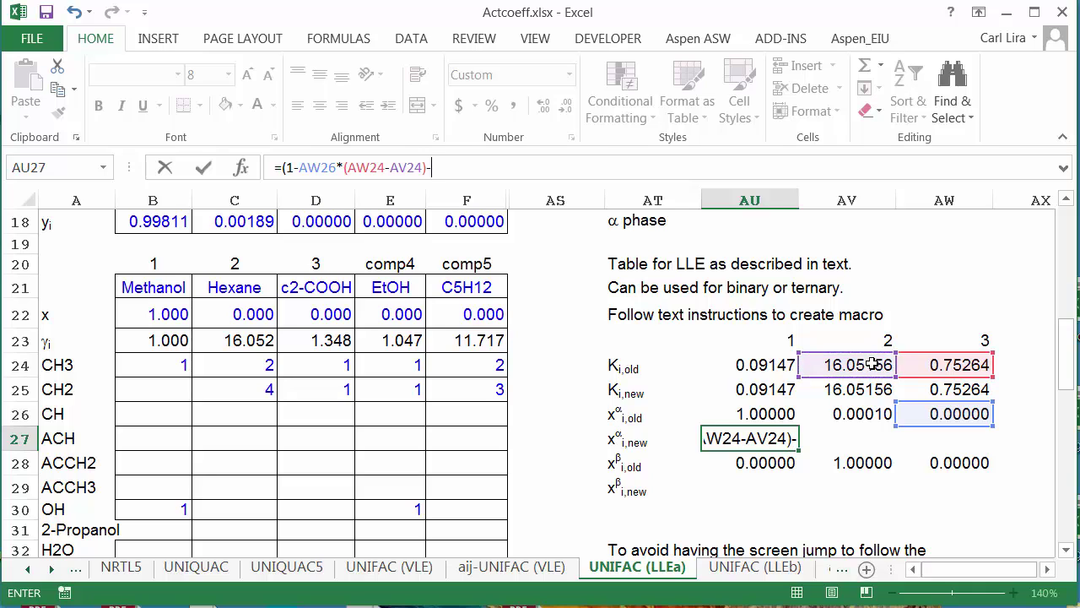
click(871, 365)
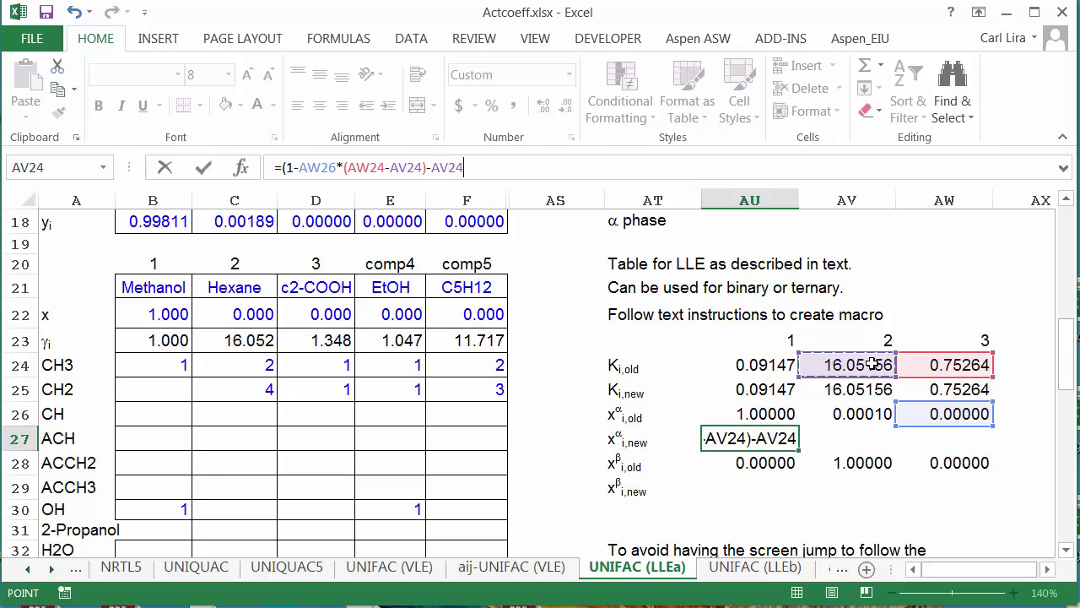
text()/)
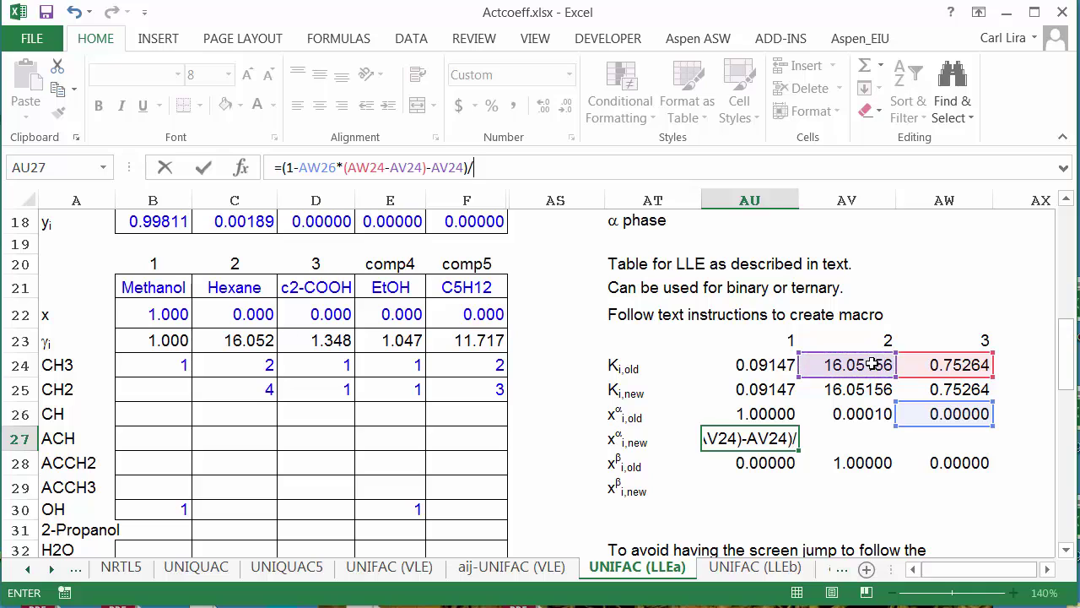
text(()
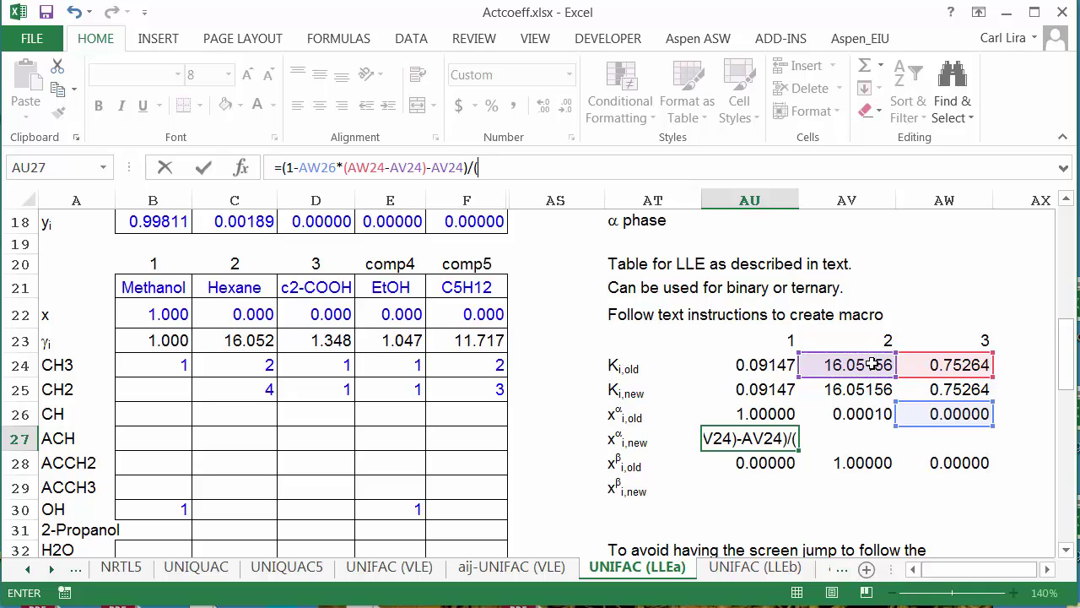
click(765, 363)
text(-)
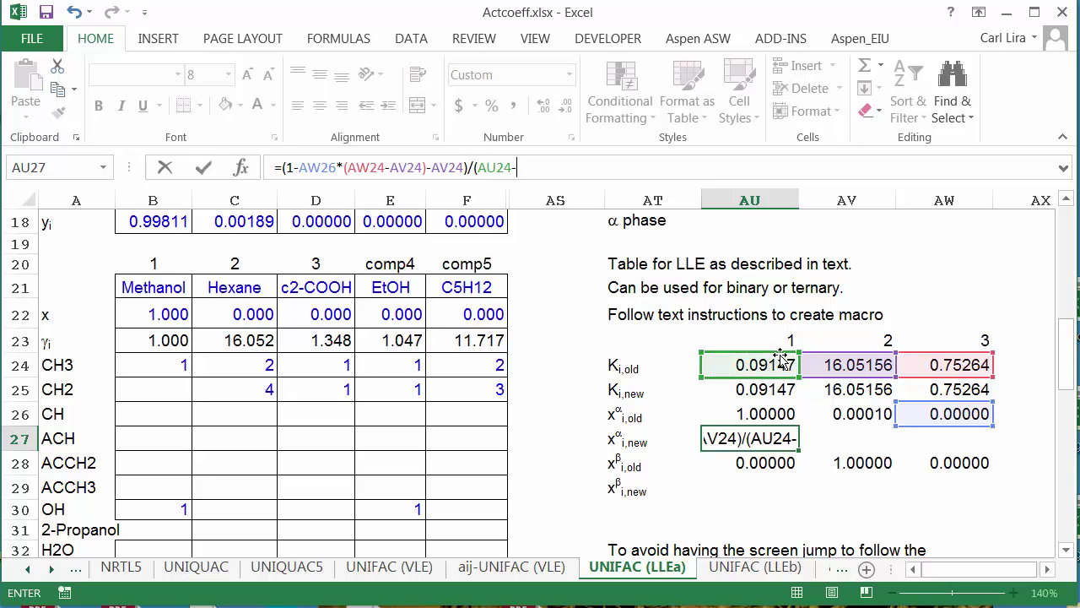
click(847, 364)
text())
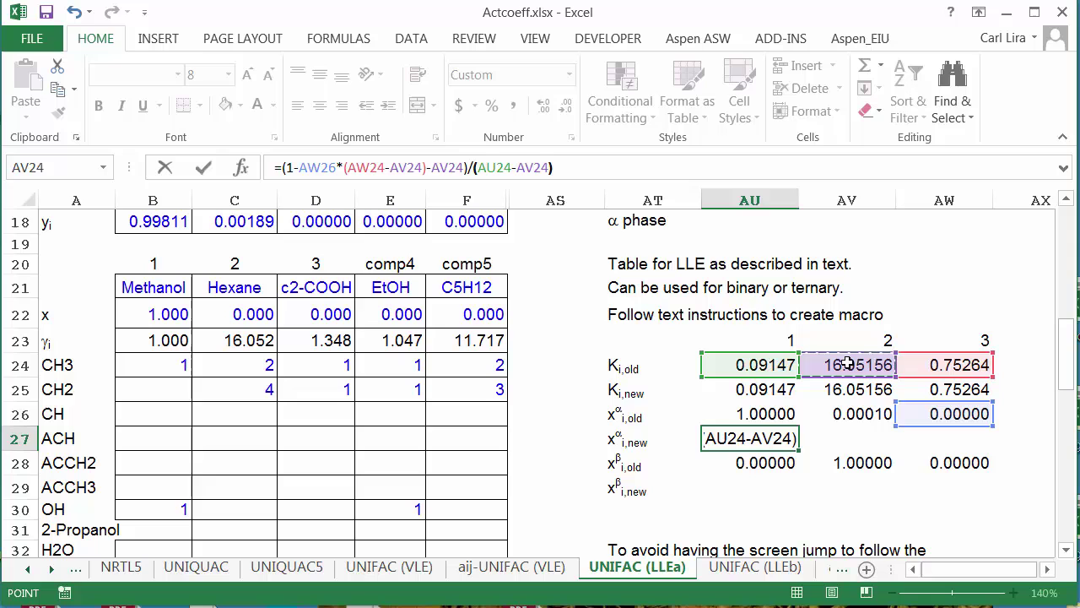
key(ctrl+Return)
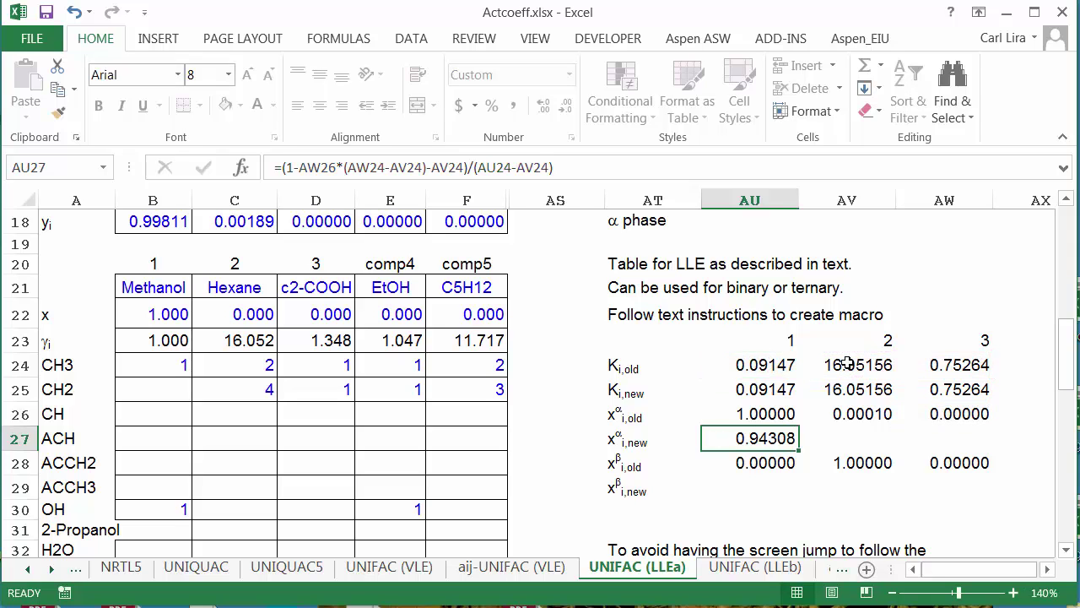
Set component 3's new α-phase fraction in AW27 to 1e-20
key(Right)
key(Right)
key(Right)
key(Left)
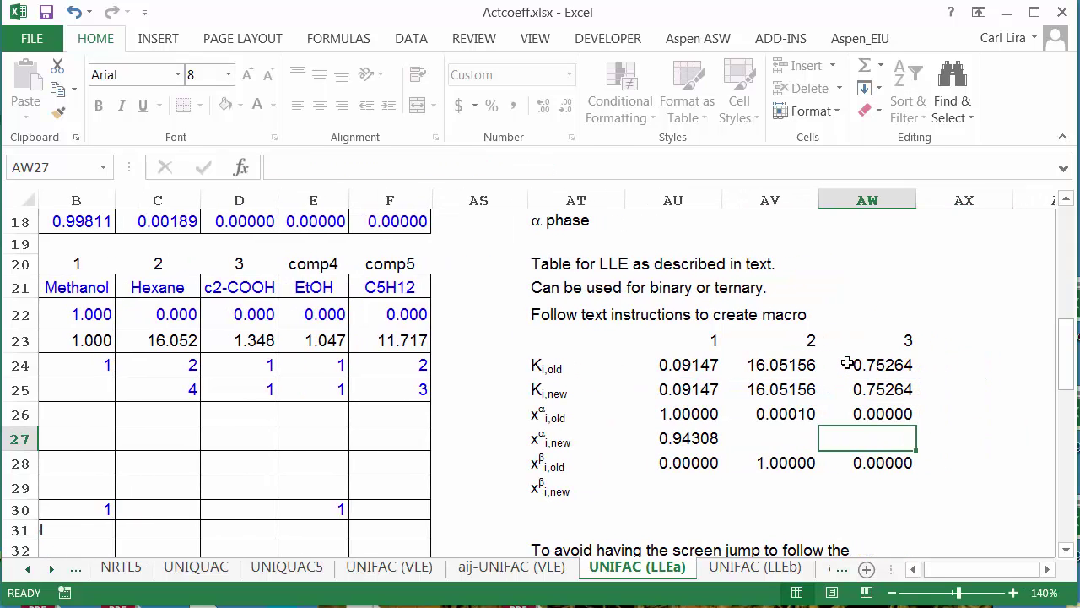
text(1)
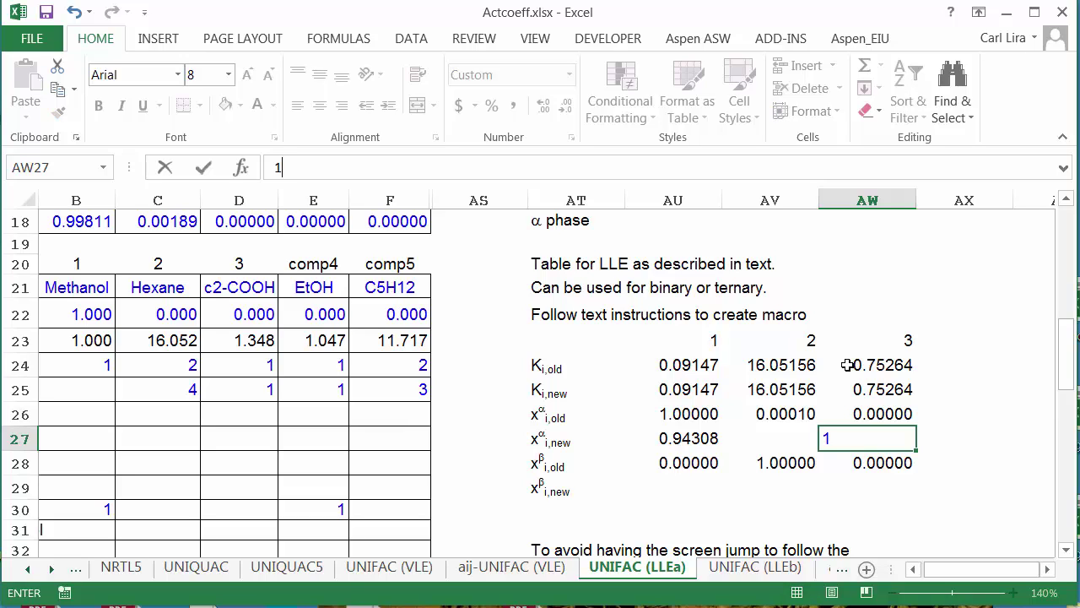
text(e-20)
key(ctrl+Return)
Enter =1-AU27-AW27 in AV27, giving 0.05692, then move down to the β-phase row
key(Left)
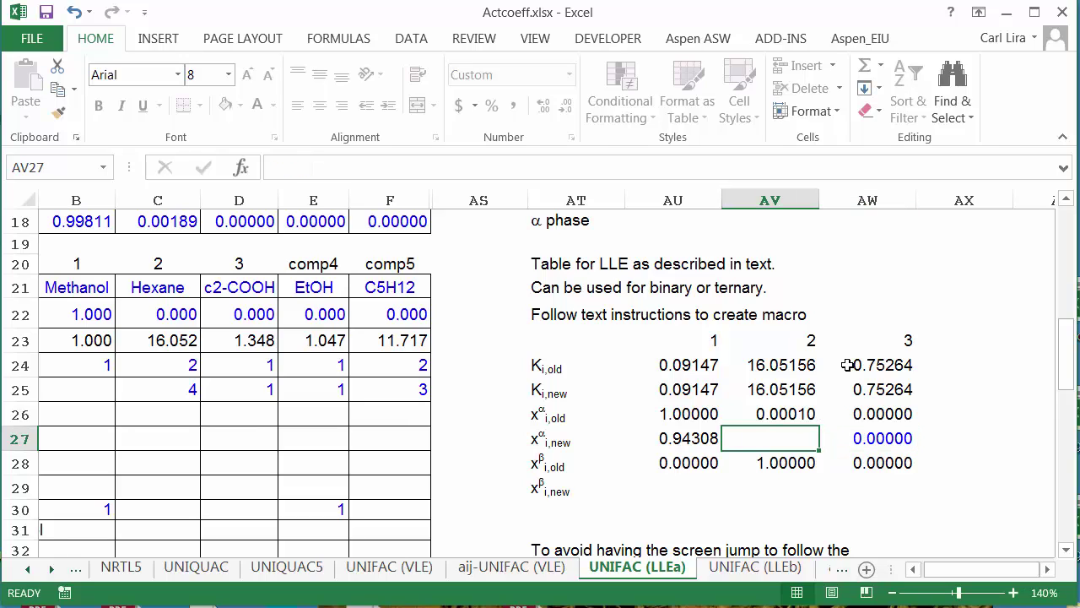
text(=1)
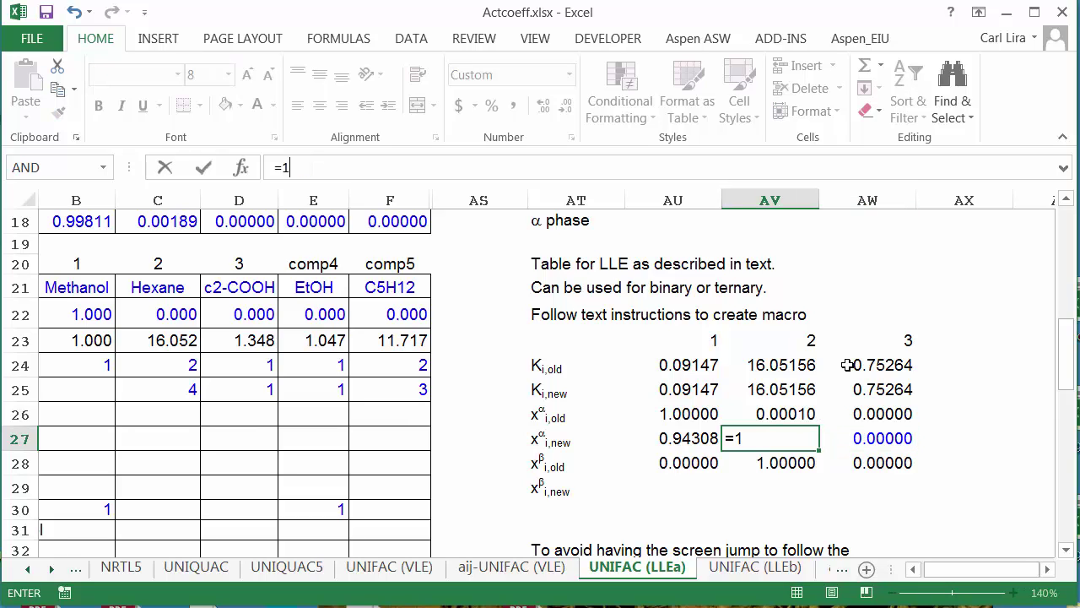
text(-)
key(Left)
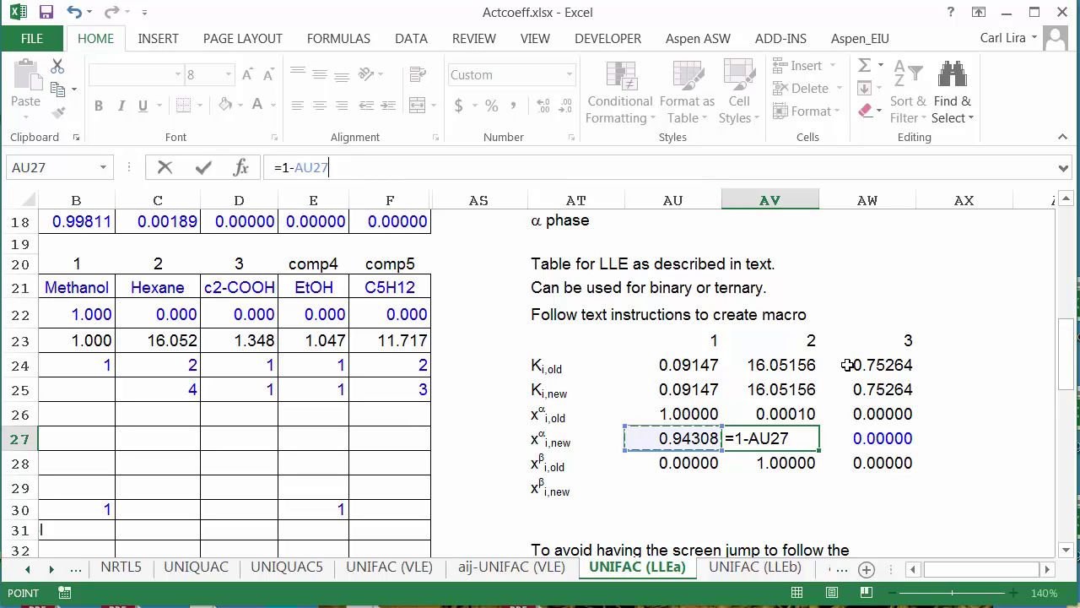
text(-)
key(Right)
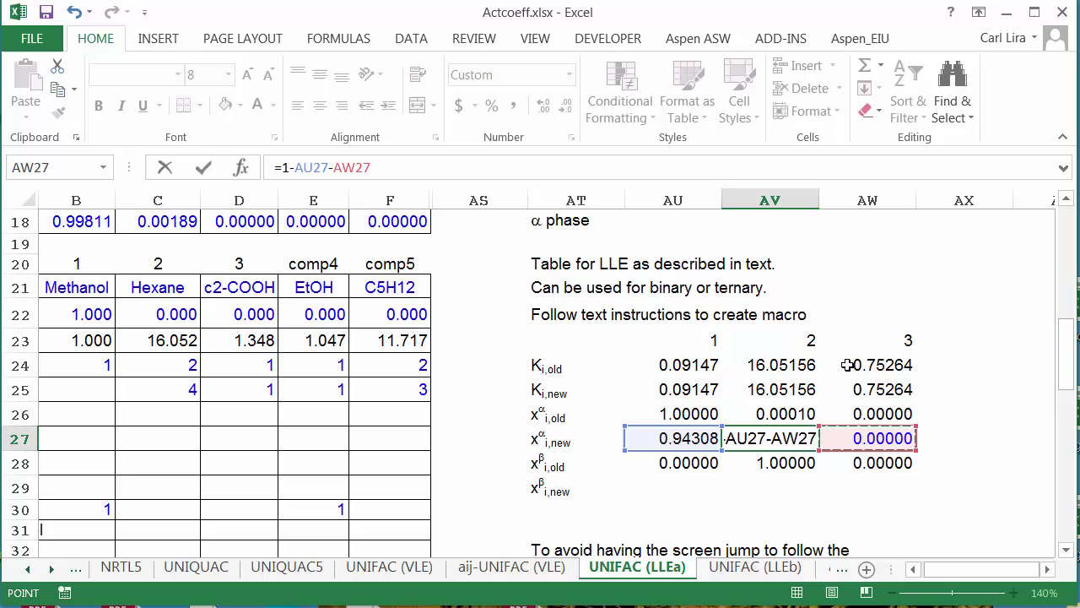
key(ctrl+Return)
key(Left)
key(Down)
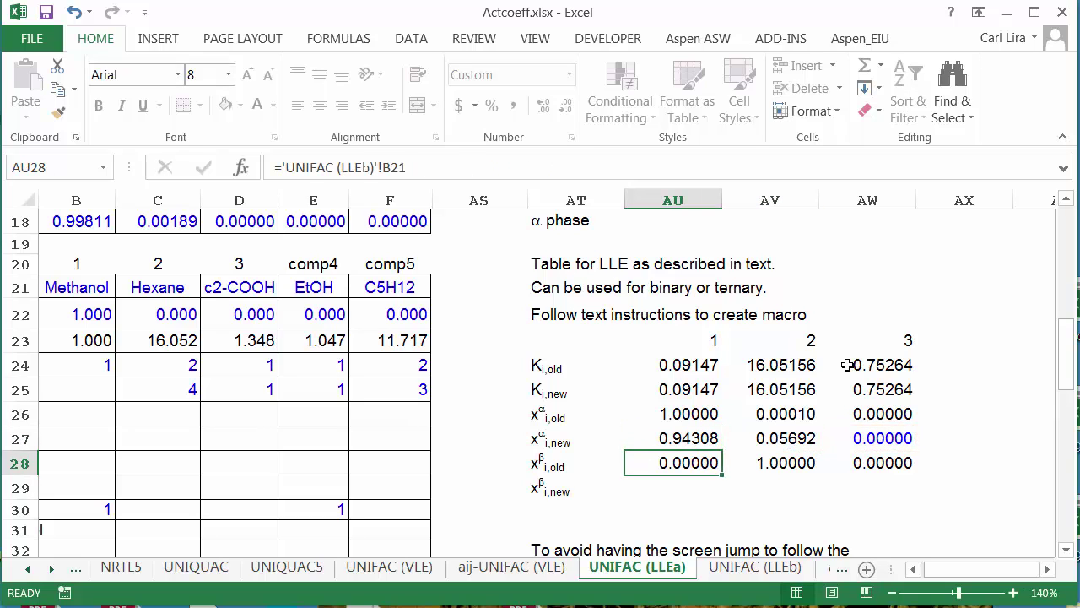
key(Down)
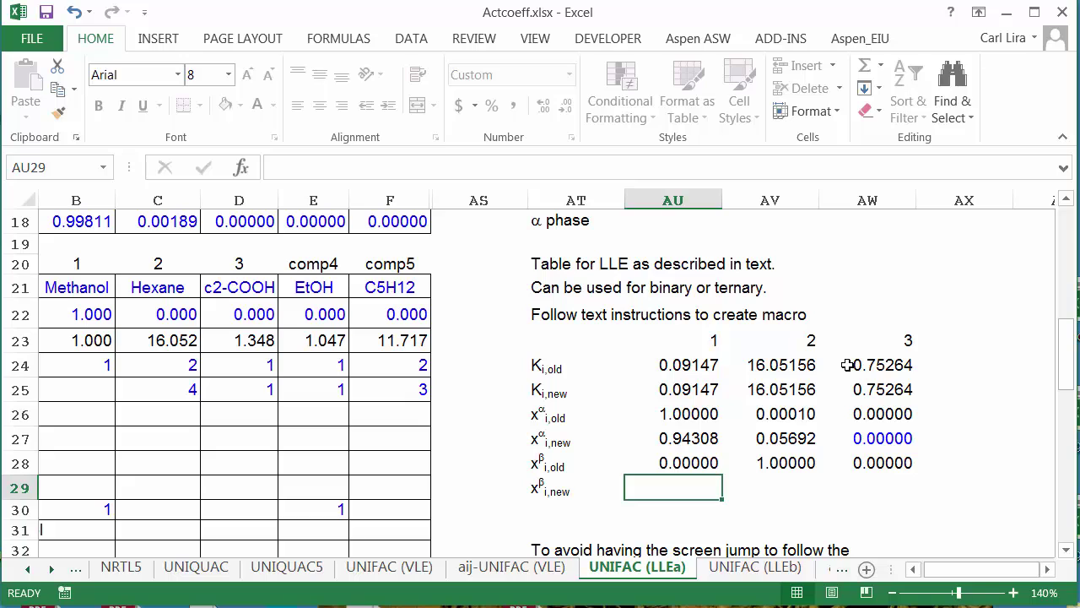
Fill AU29:AW29 with =AU24*AU27 (old K times new α), giving 0.08627, 0.91373, 0.00000
text(=)
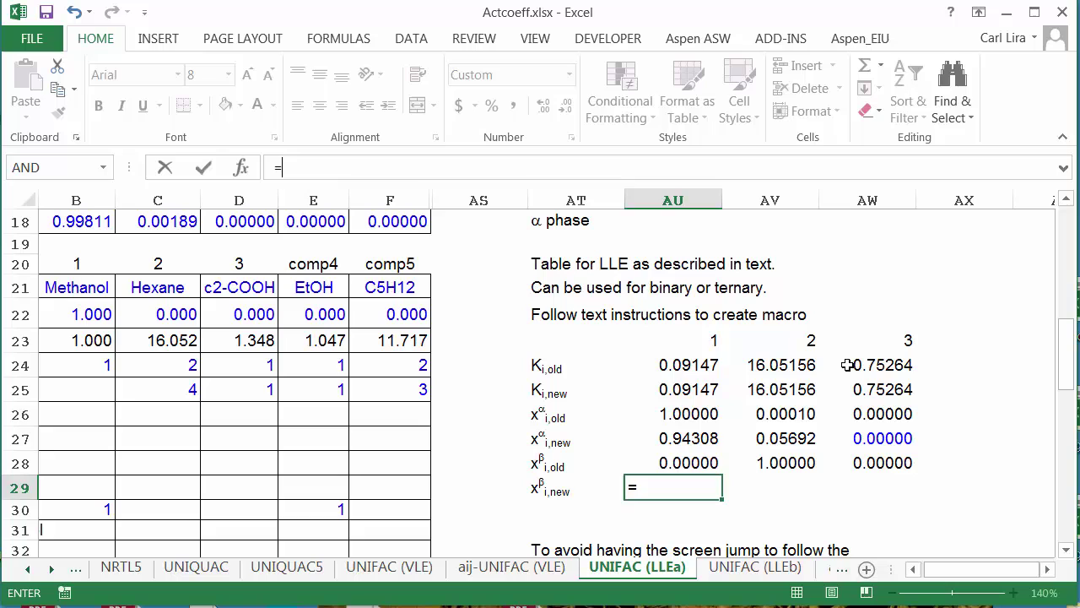
click(692, 437)
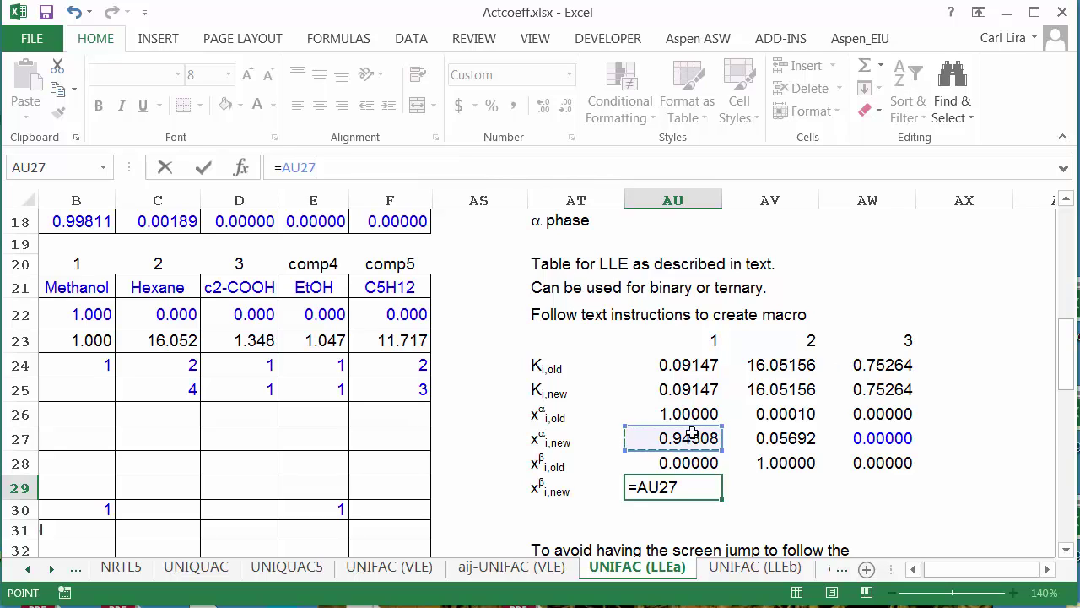
click(704, 367)
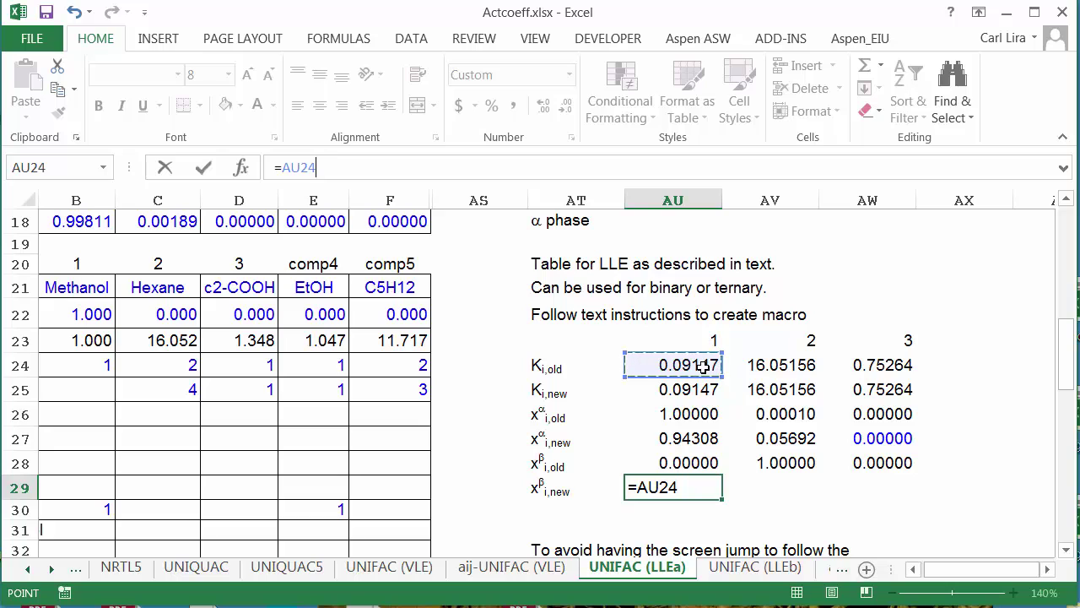
text(*)
click(689, 431)
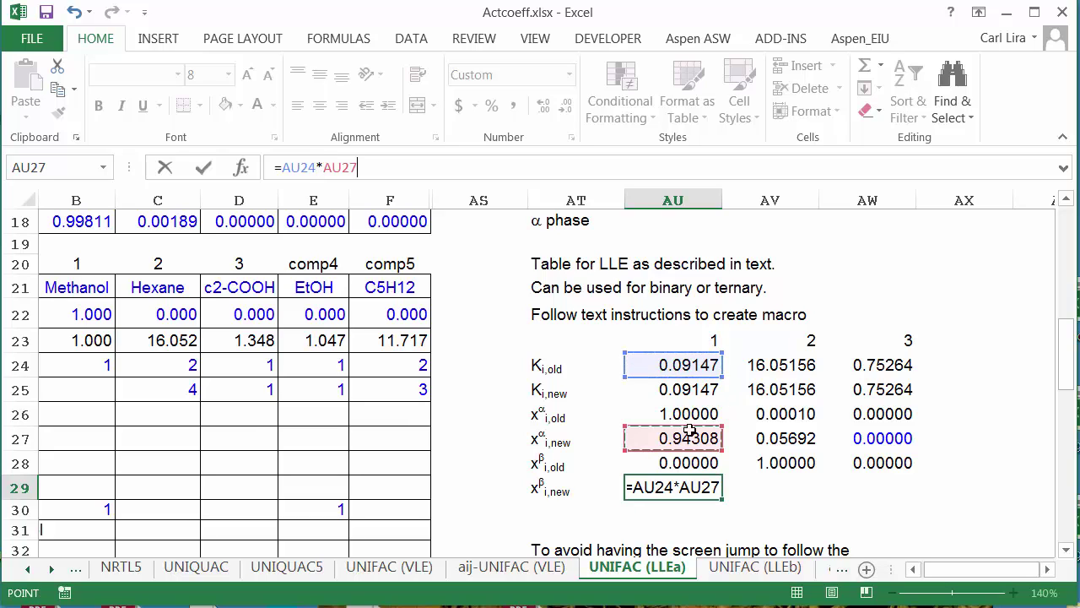
key(ctrl+Return)
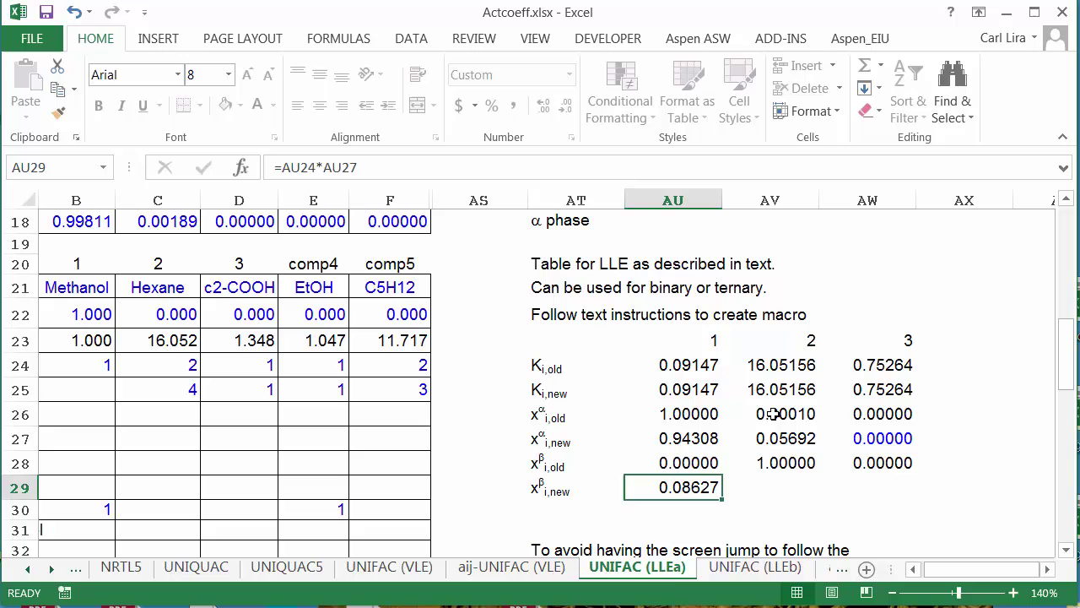
drag(724, 498, 911, 495)
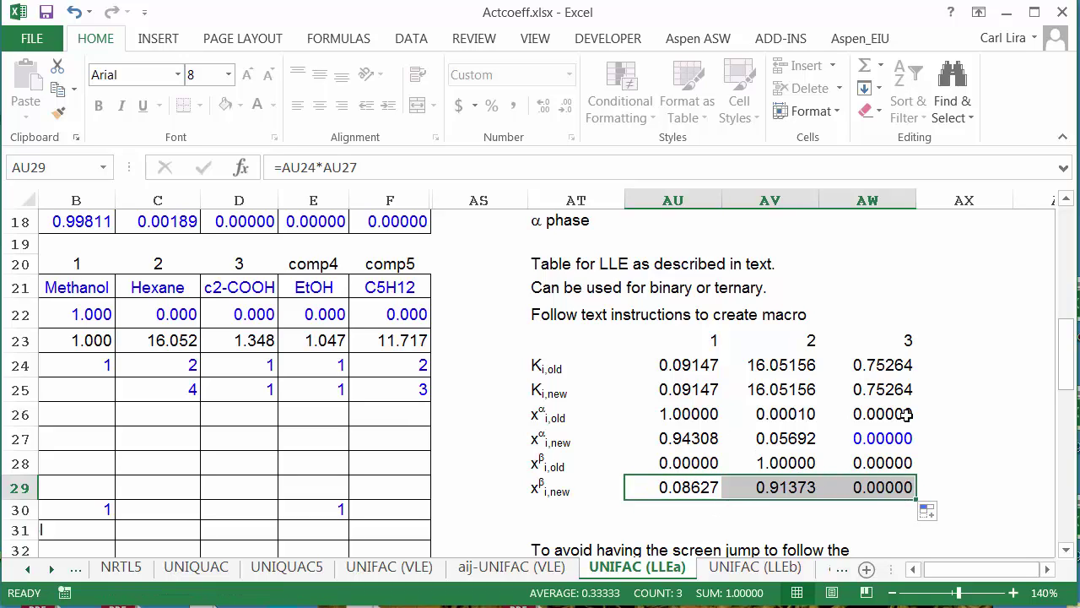
Turn on the Developer tab through Customize the Ribbon and display its macro commands
click(865, 248)
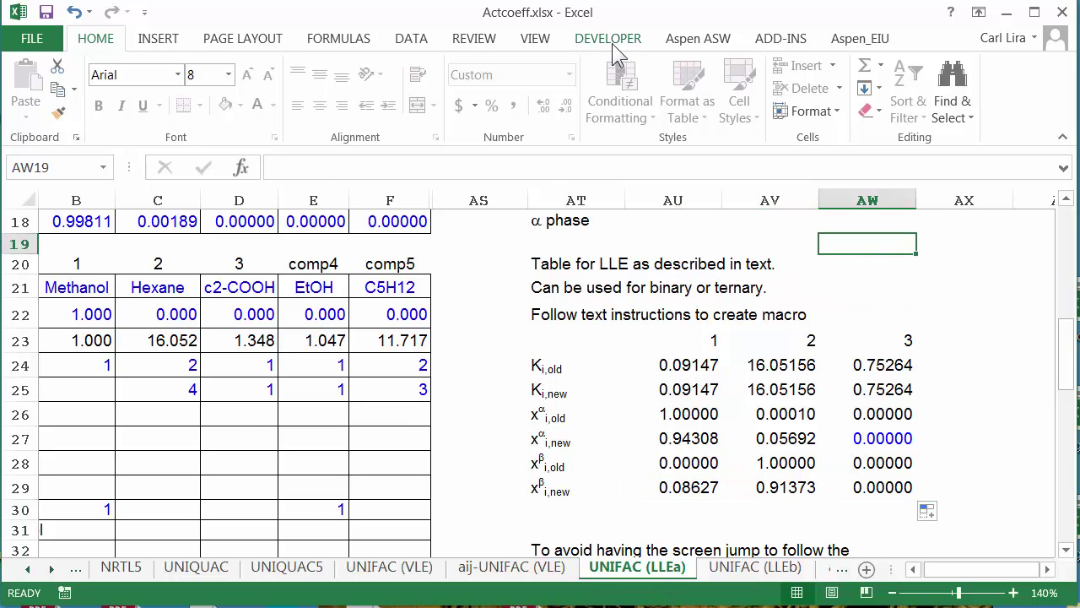
right_click(1005, 86)
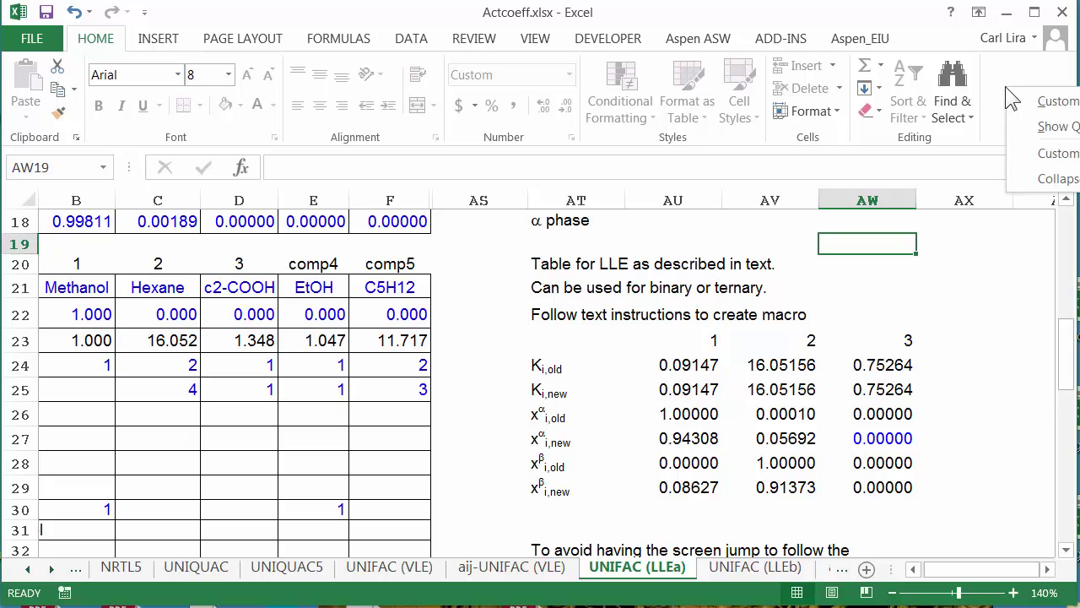
click(1046, 155)
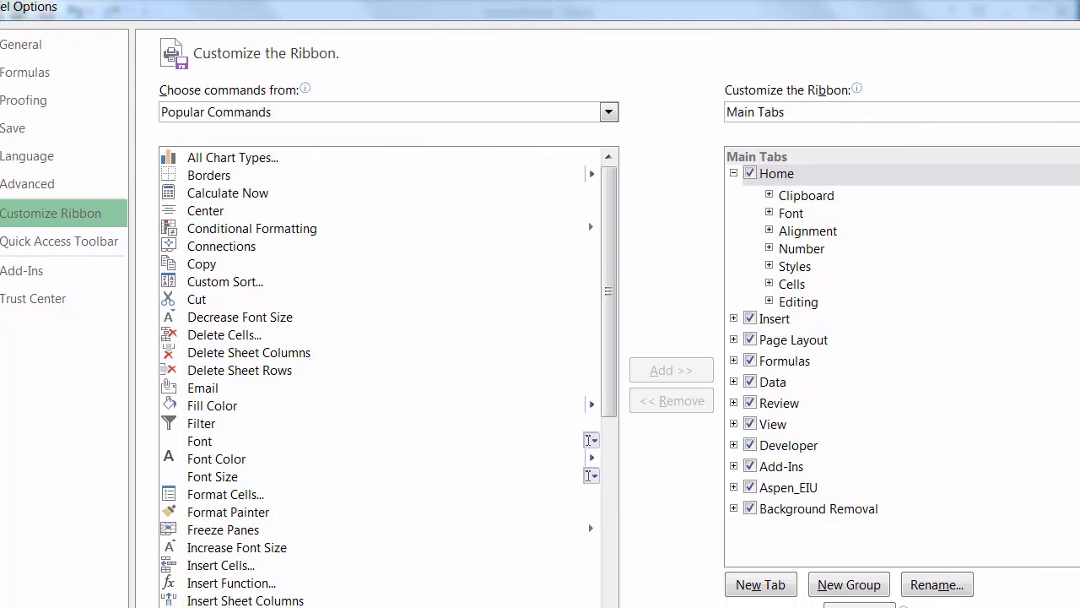
drag(1079, 603, 1061, 582)
scroll(720, 334, down, 3)
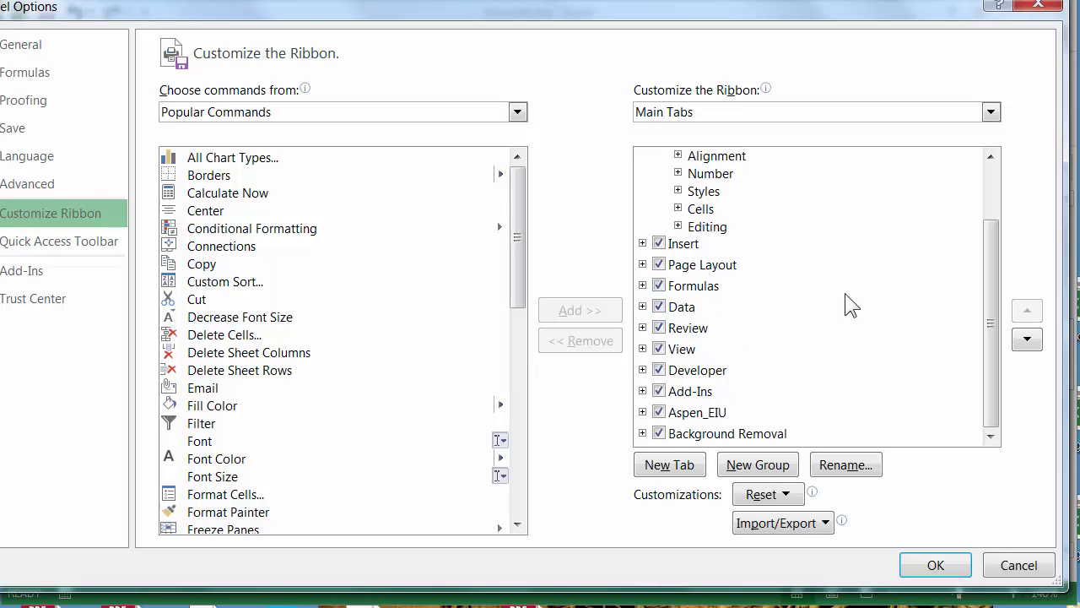
scroll(835, 304, up, 2)
scroll(827, 307, down, 2)
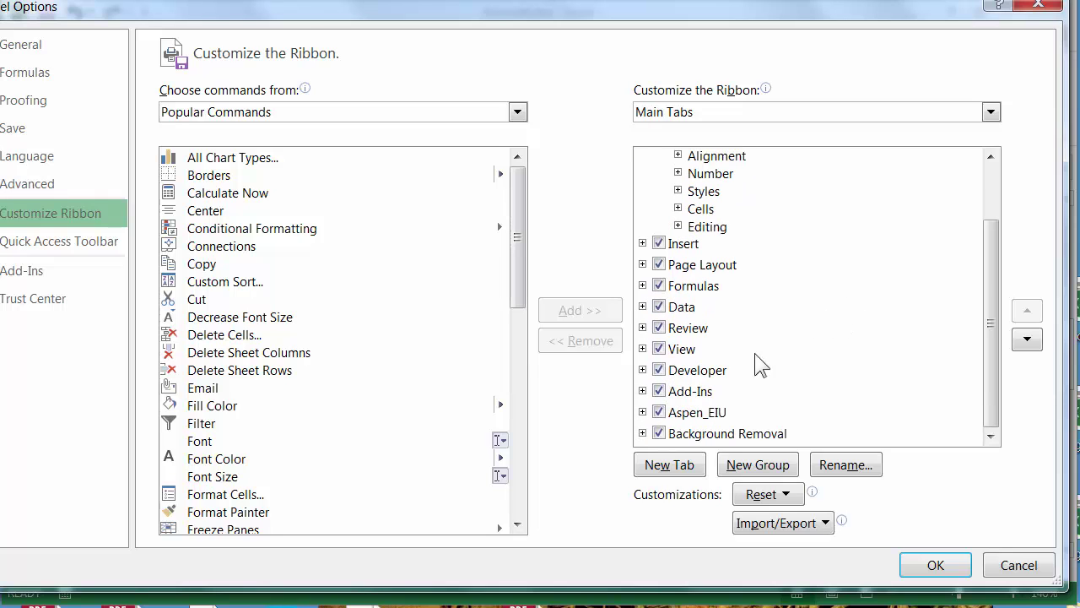
click(659, 369)
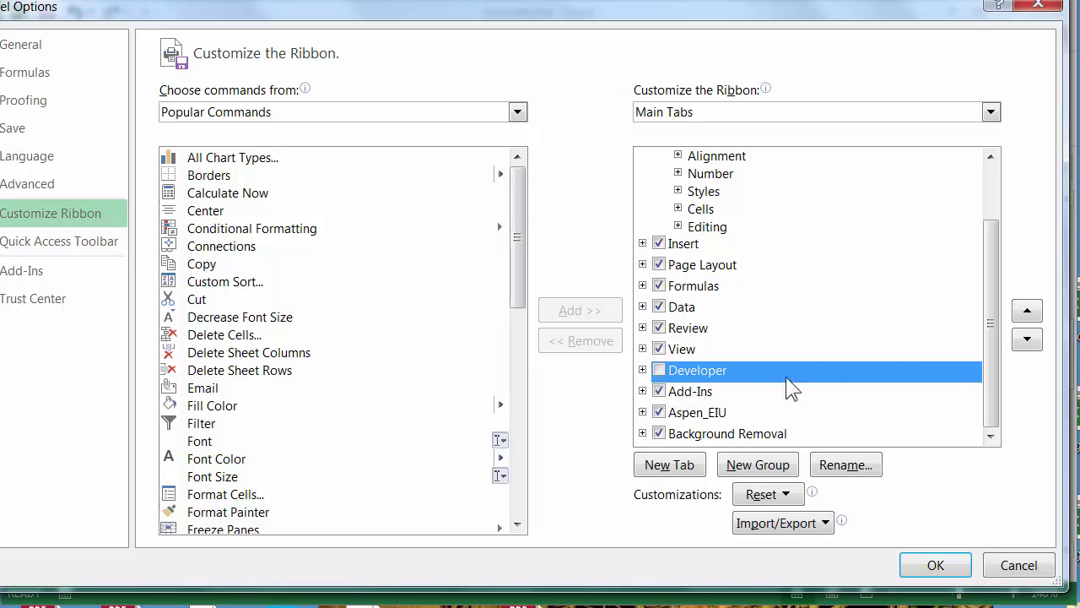
click(660, 370)
click(937, 566)
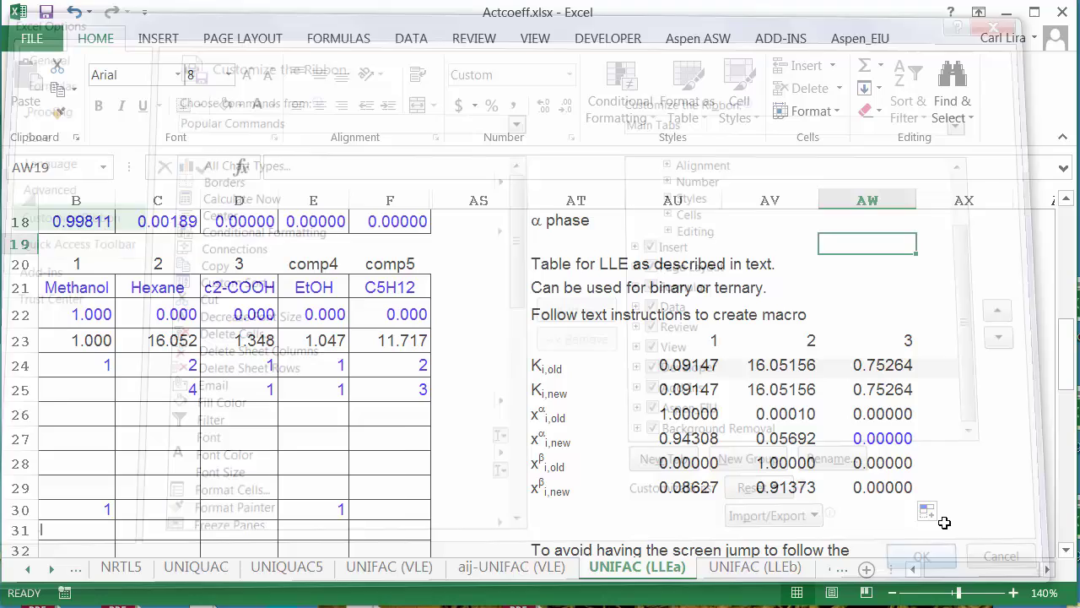
click(608, 39)
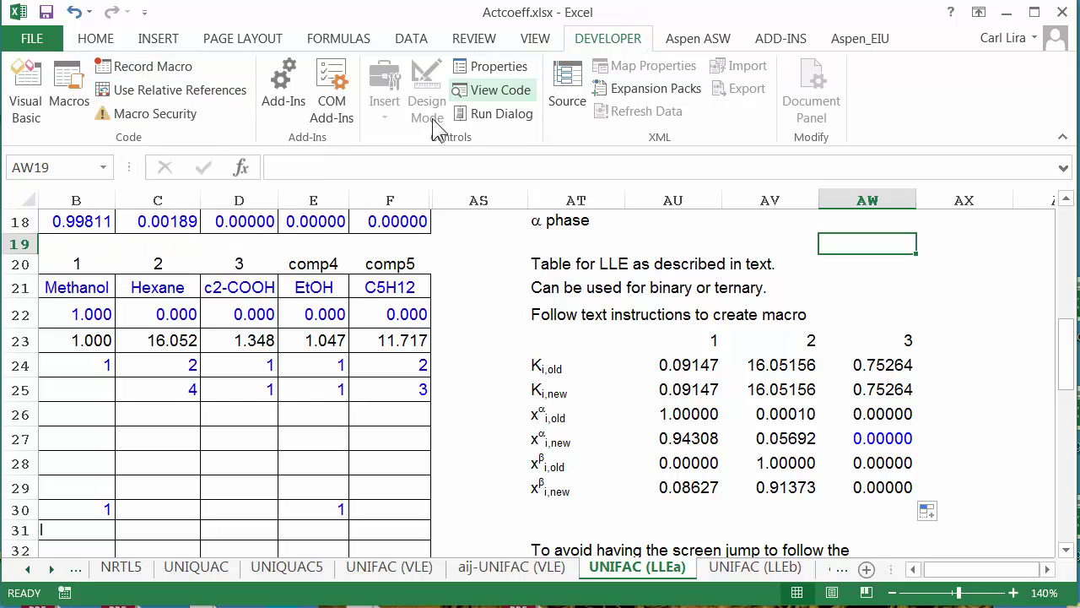
Start recording Macro1, stored in this workbook, with a Ctrl shortcut letter assigned
click(148, 68)
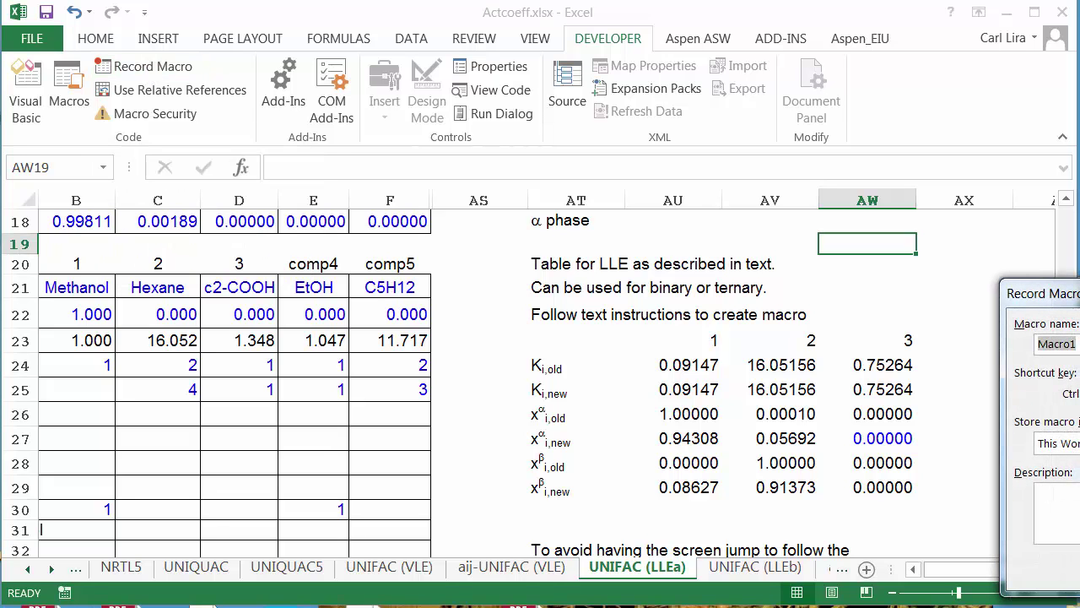
drag(1072, 292, 498, 167)
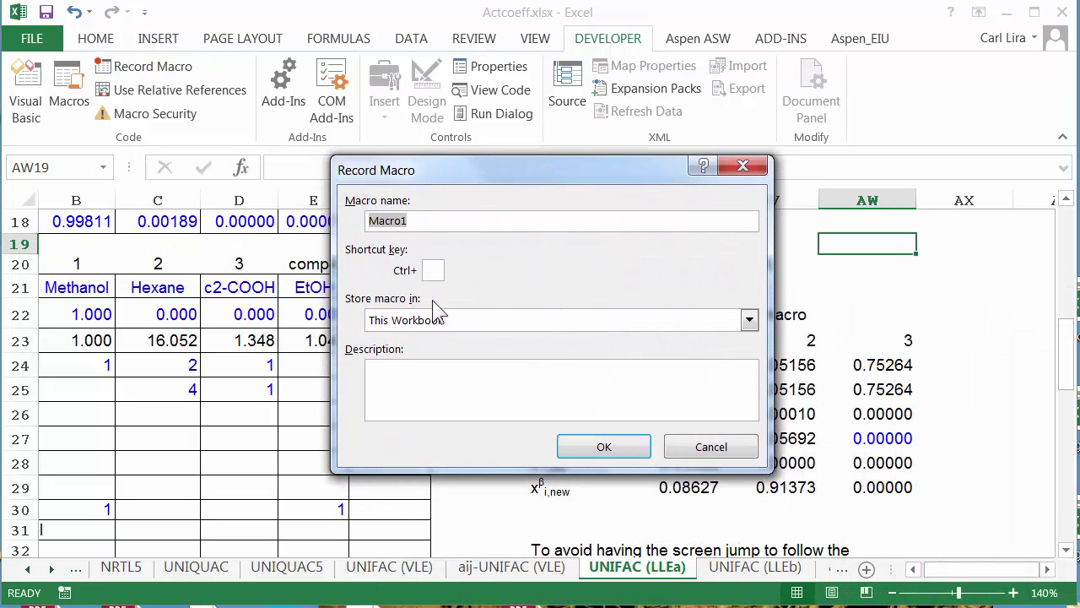
click(439, 269)
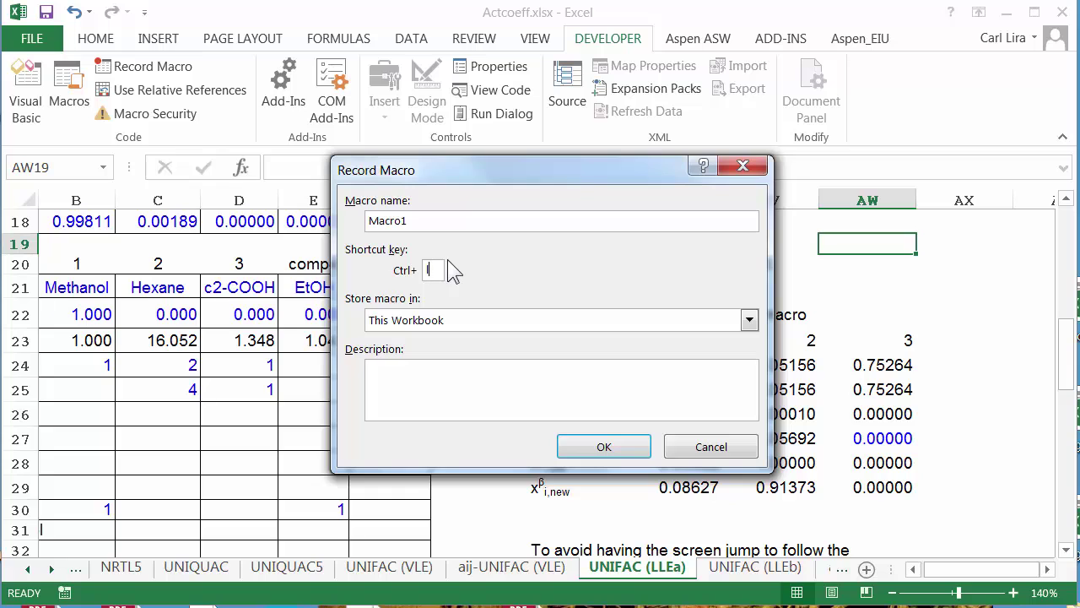
click(595, 448)
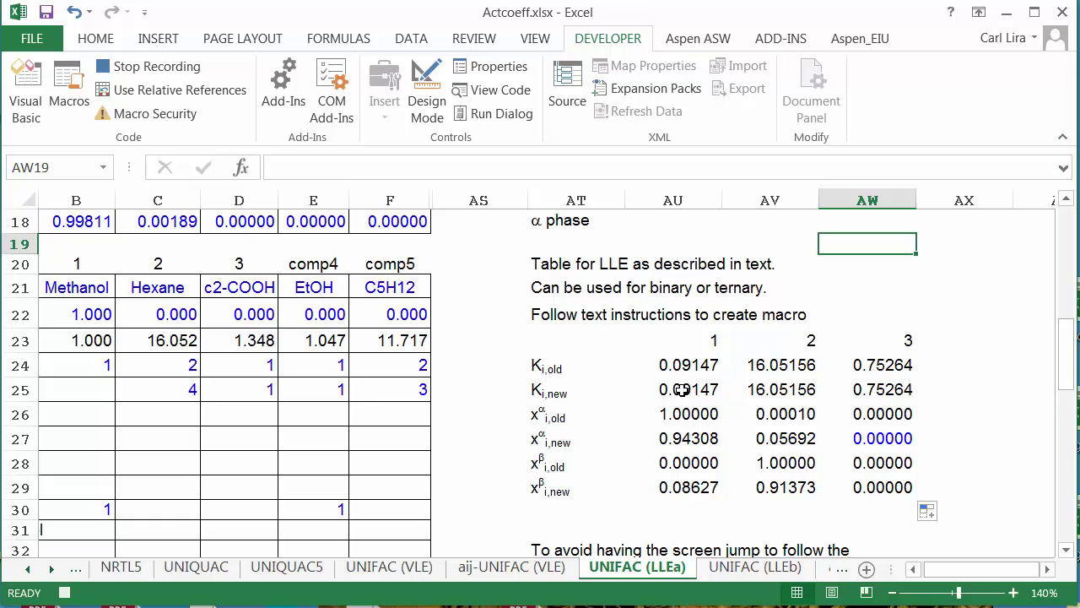
Paste the new K values from AU25:AW25 as values over the old K in AU24
drag(682, 388, 878, 391)
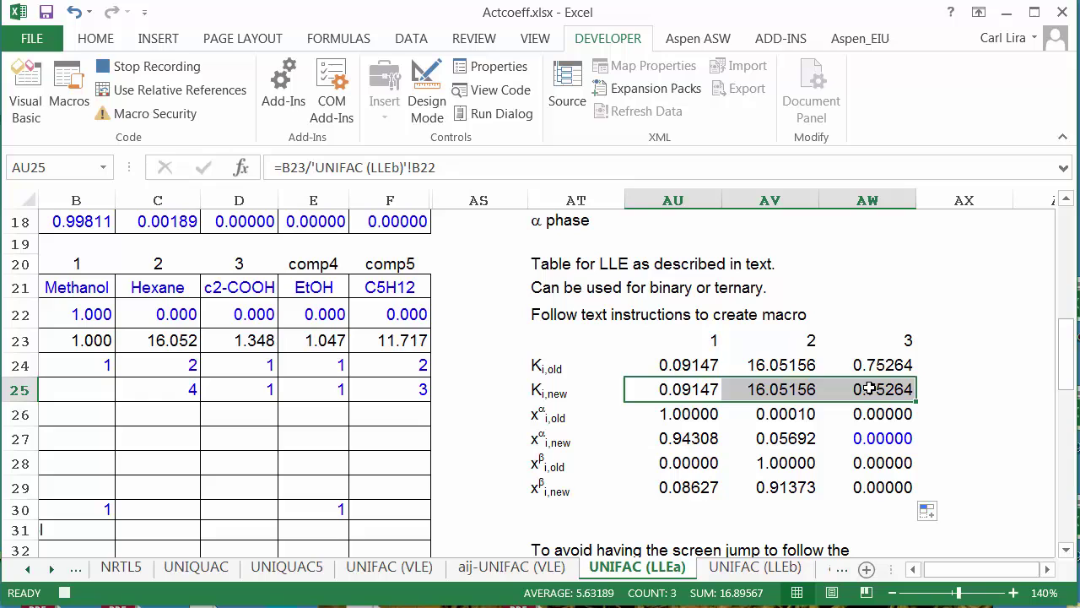
right_click(875, 391)
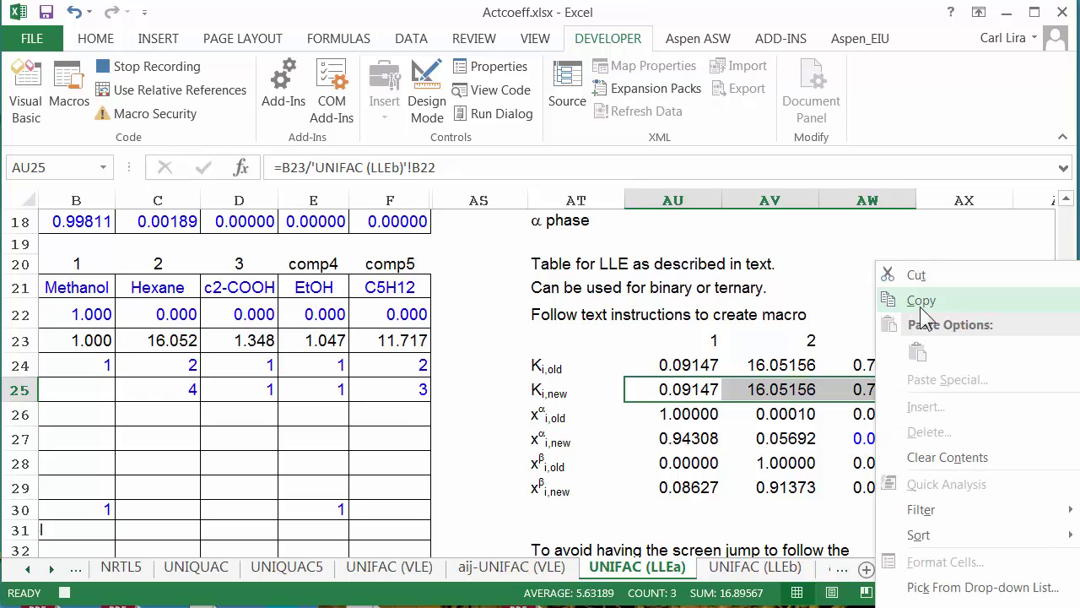
click(910, 161)
click(692, 367)
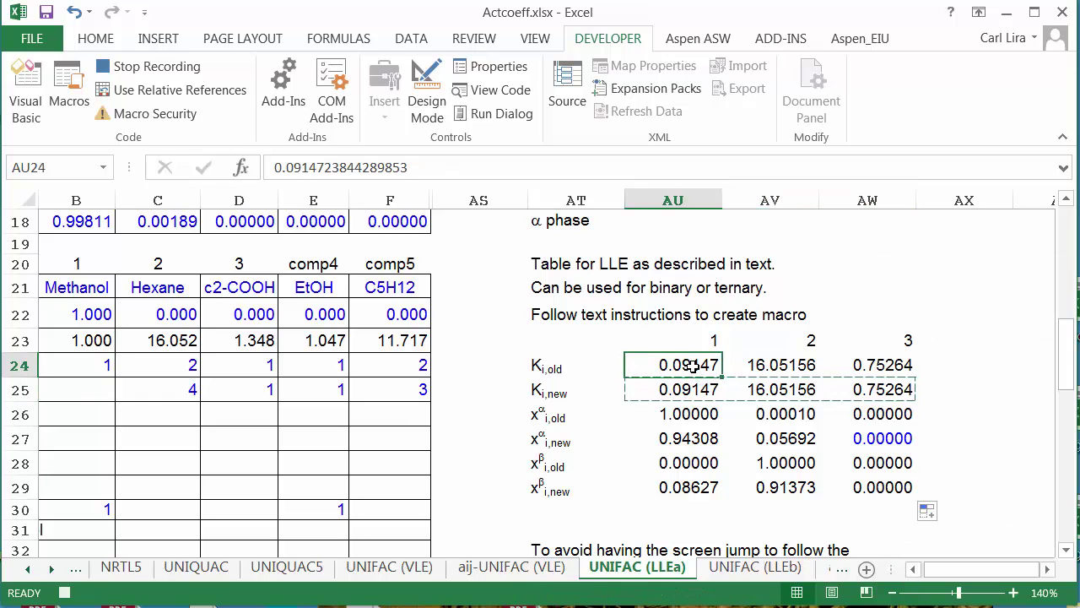
right_click(692, 367)
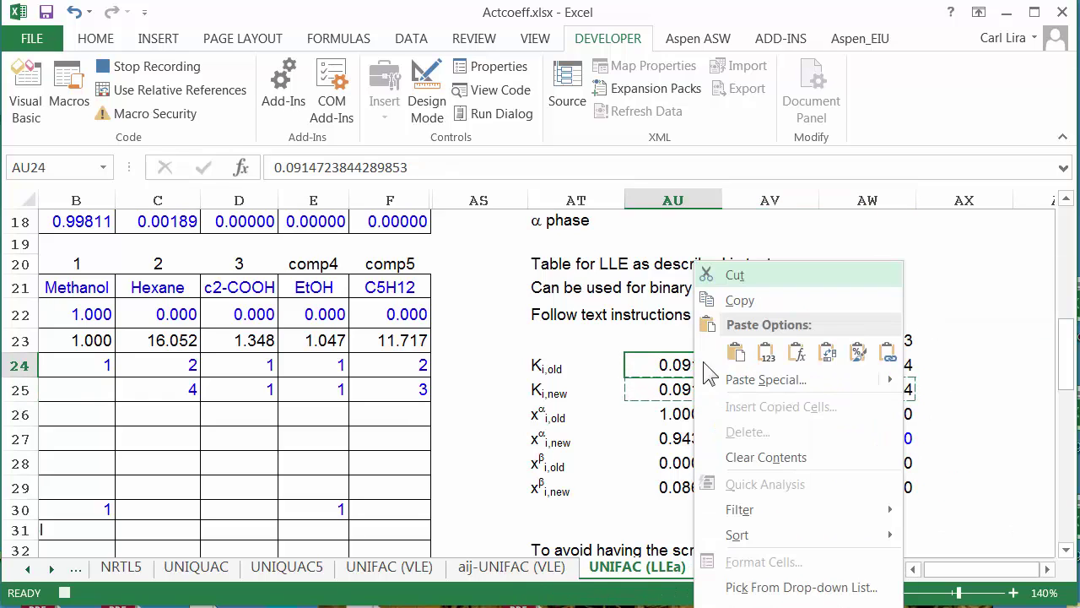
click(765, 355)
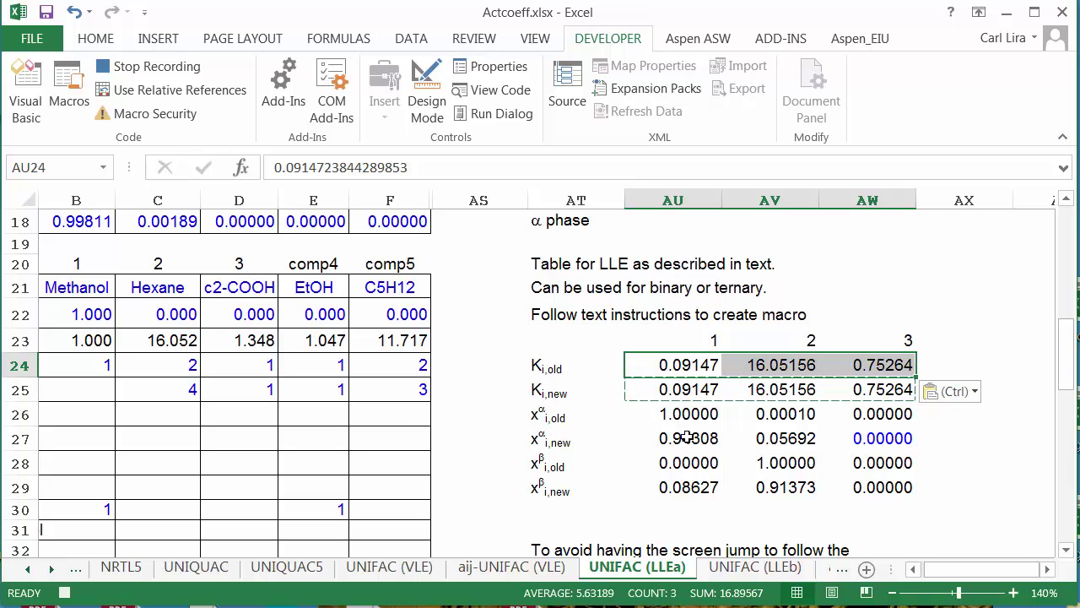
Paste the new α-phase compositions AU27:AW27 as values into B22:D22
drag(688, 437, 856, 440)
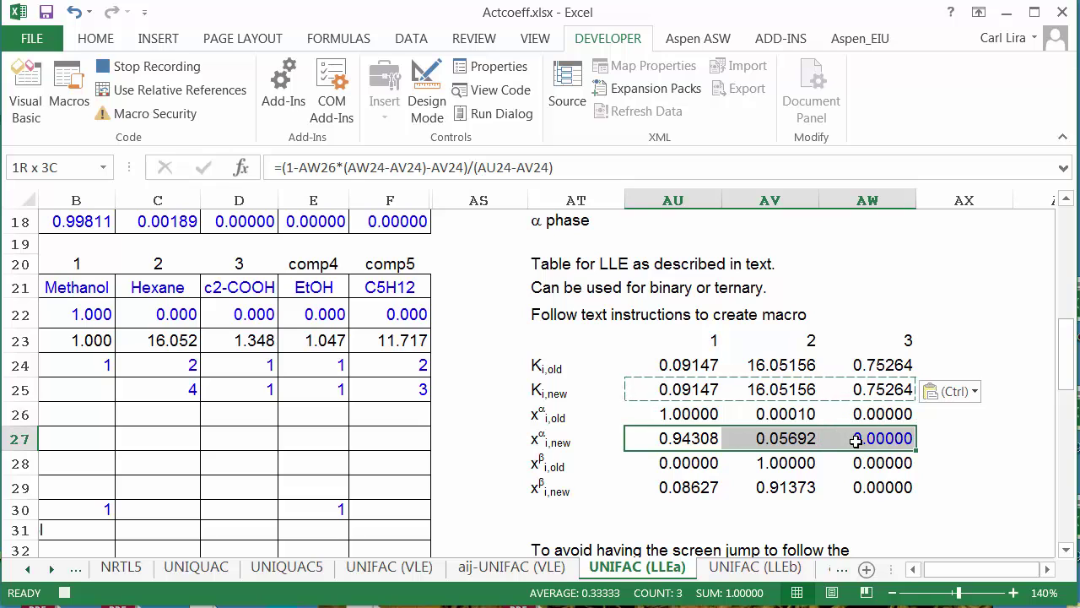
right_click(856, 440)
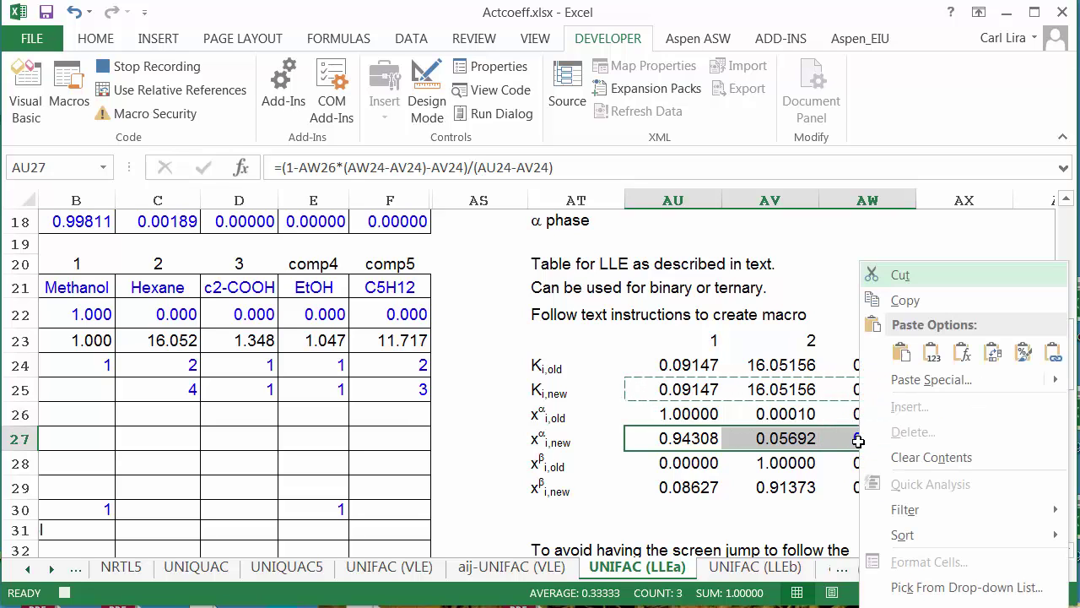
click(905, 301)
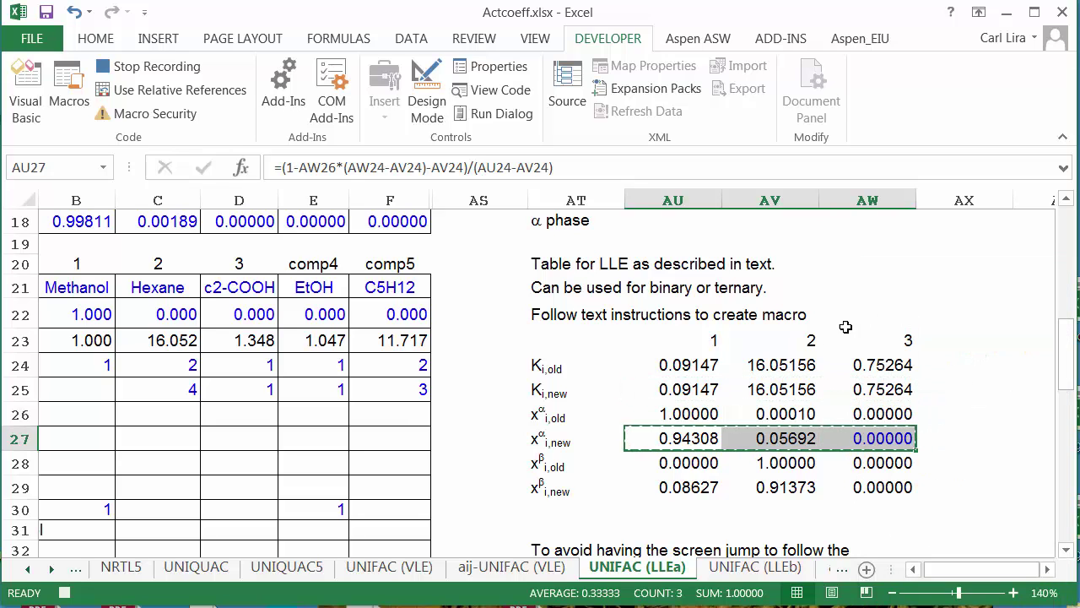
click(80, 316)
right_click(81, 317)
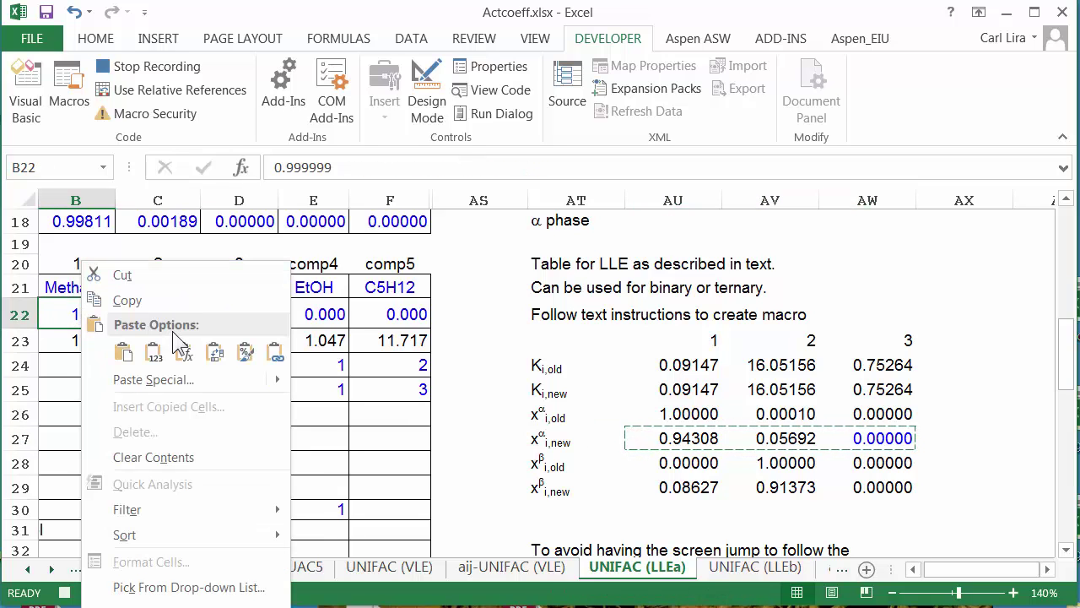
click(154, 352)
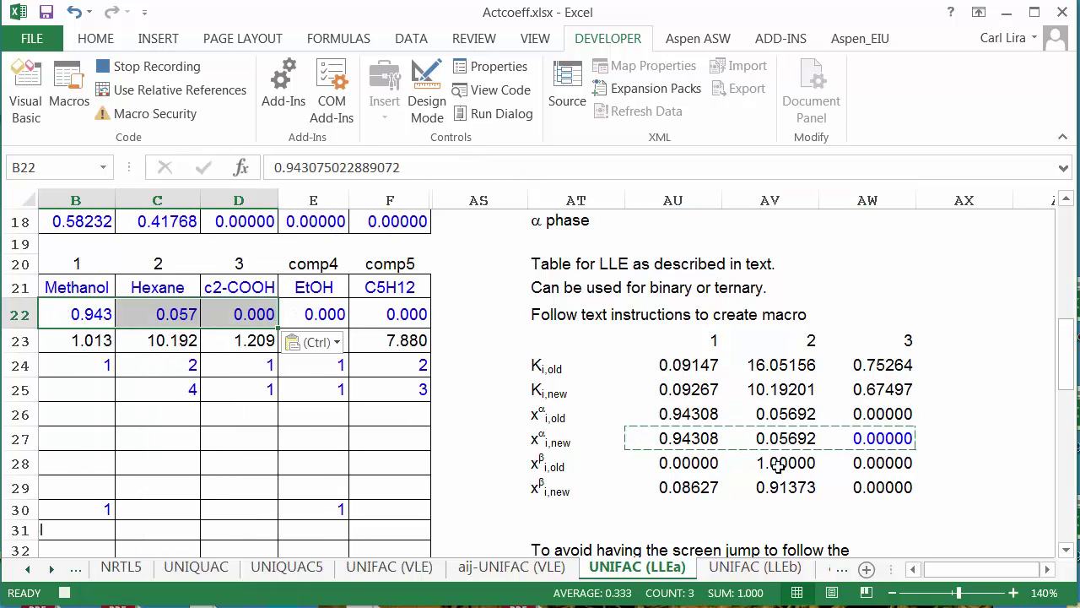
Paste the new β-phase compositions AU29:AW29 as values into B21 on UNIFAC (LLEb), then return to LLEa
click(690, 489)
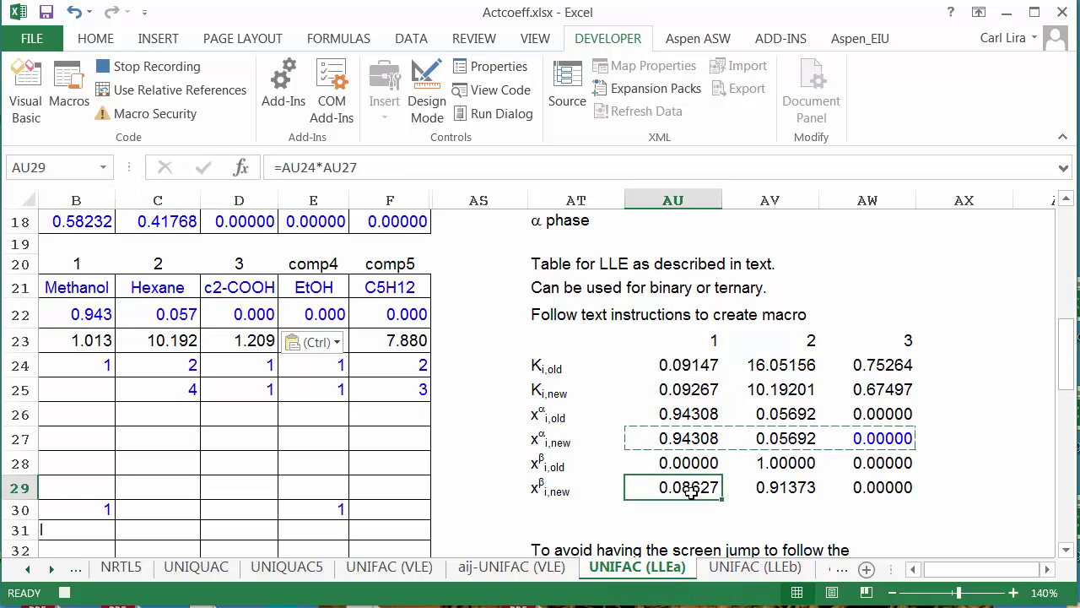
drag(877, 481, 878, 485)
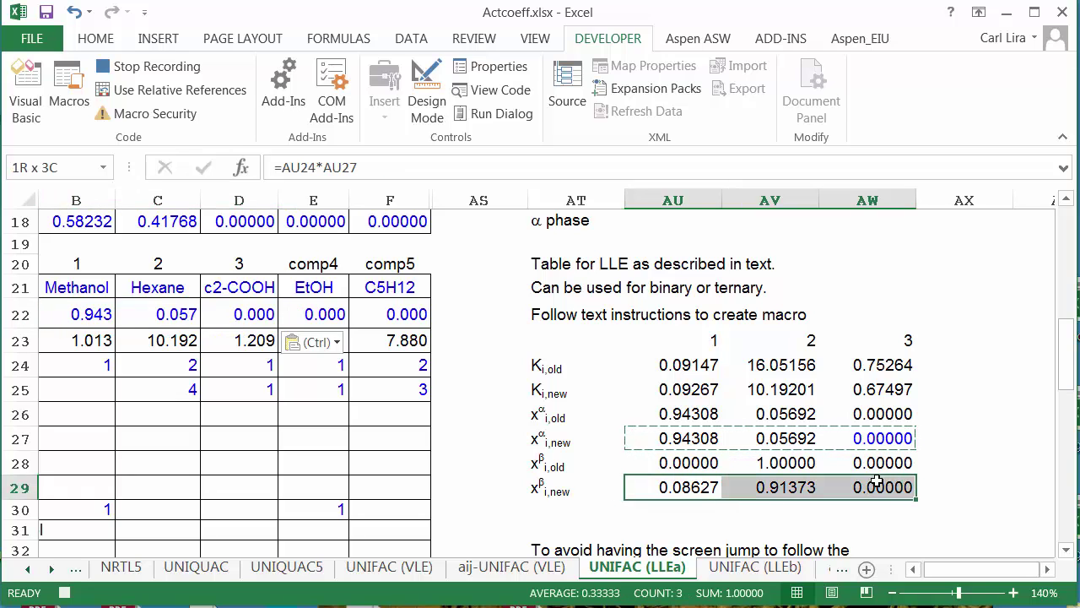
right_click(877, 485)
click(937, 306)
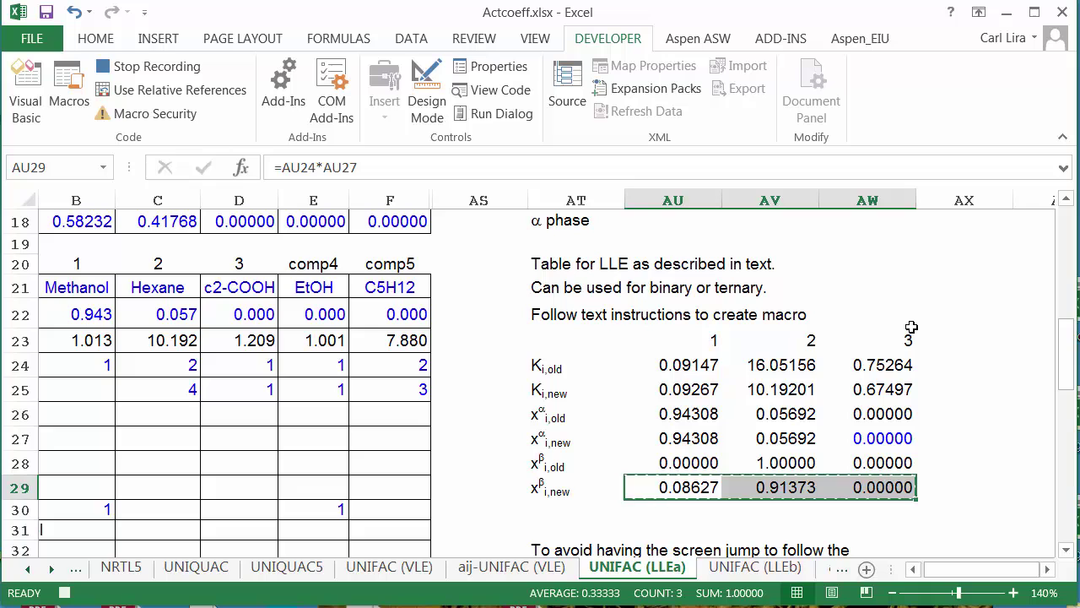
click(742, 567)
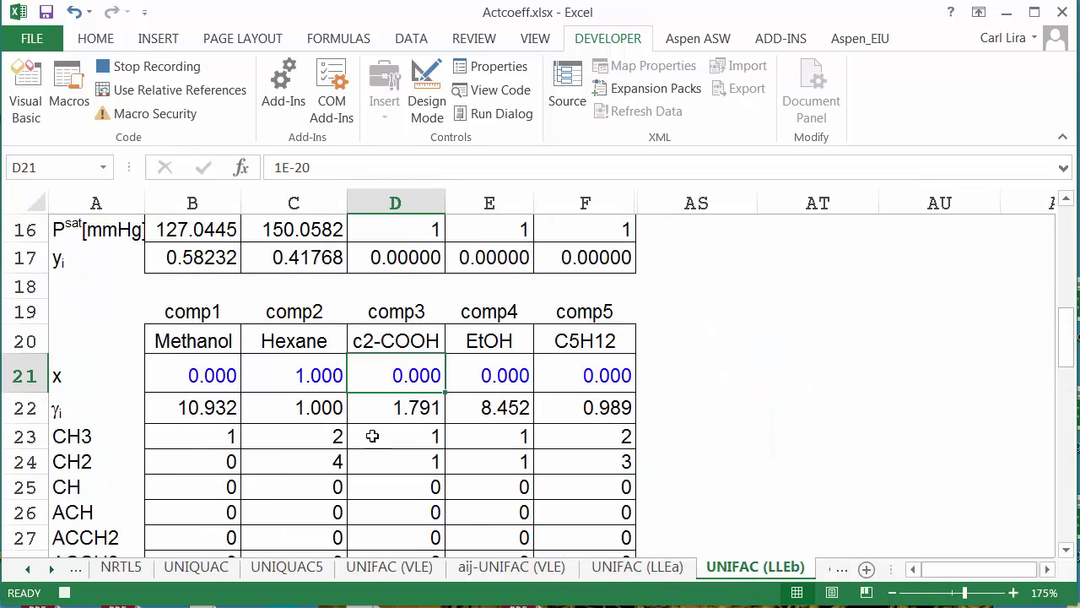
click(193, 377)
right_click(192, 377)
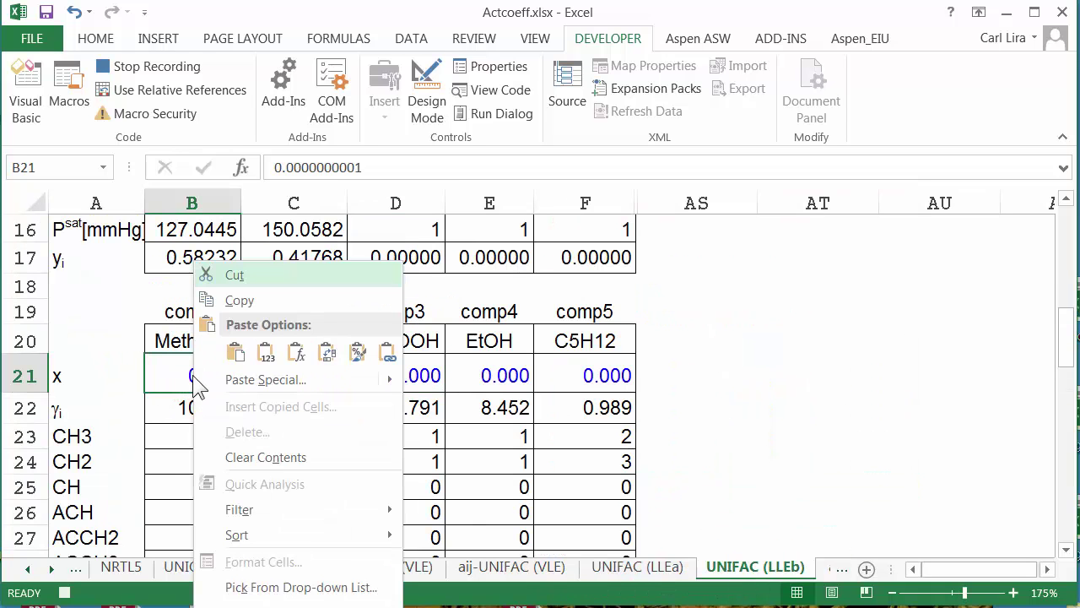
click(266, 357)
click(637, 567)
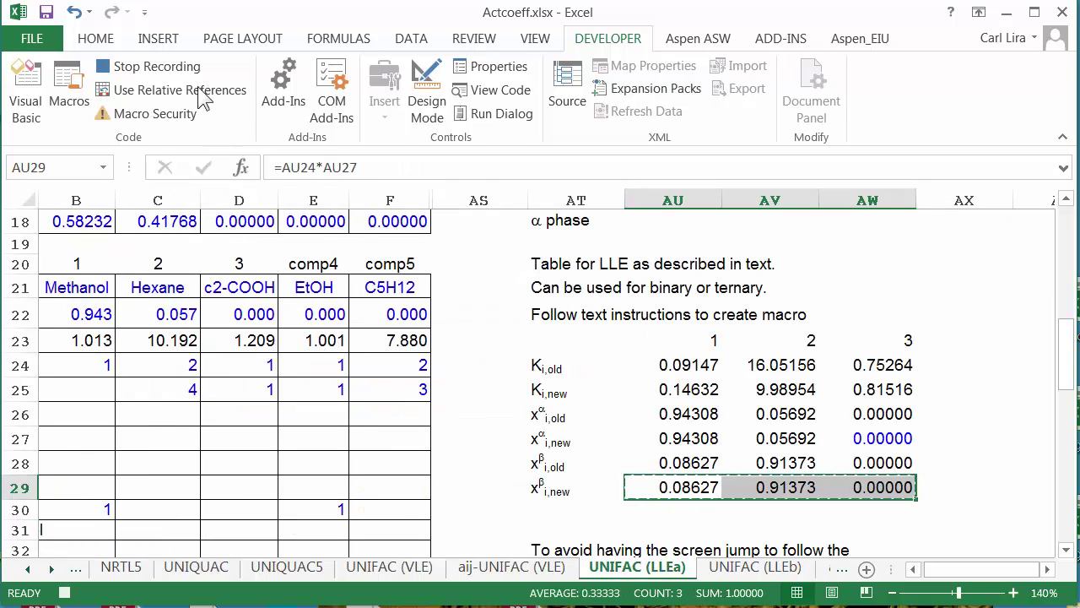
Stop the macro recording
click(165, 72)
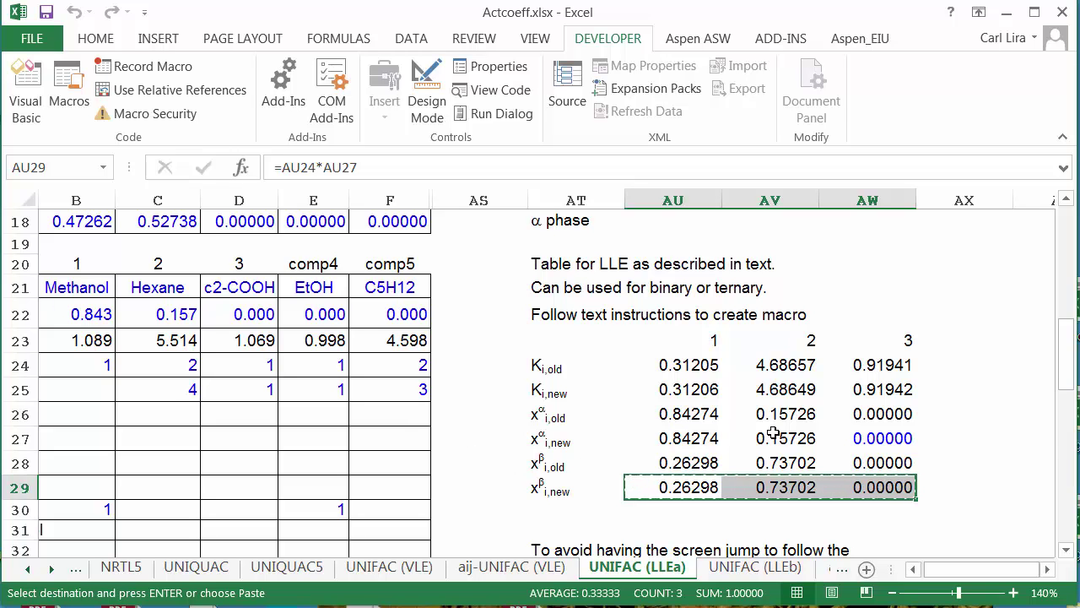
Show the top of the UNIFAC (LLEb) sheet with its pressure, temperature and Antoine coefficients
drag(1066, 354, 1075, 302)
drag(970, 569, 954, 569)
click(788, 567)
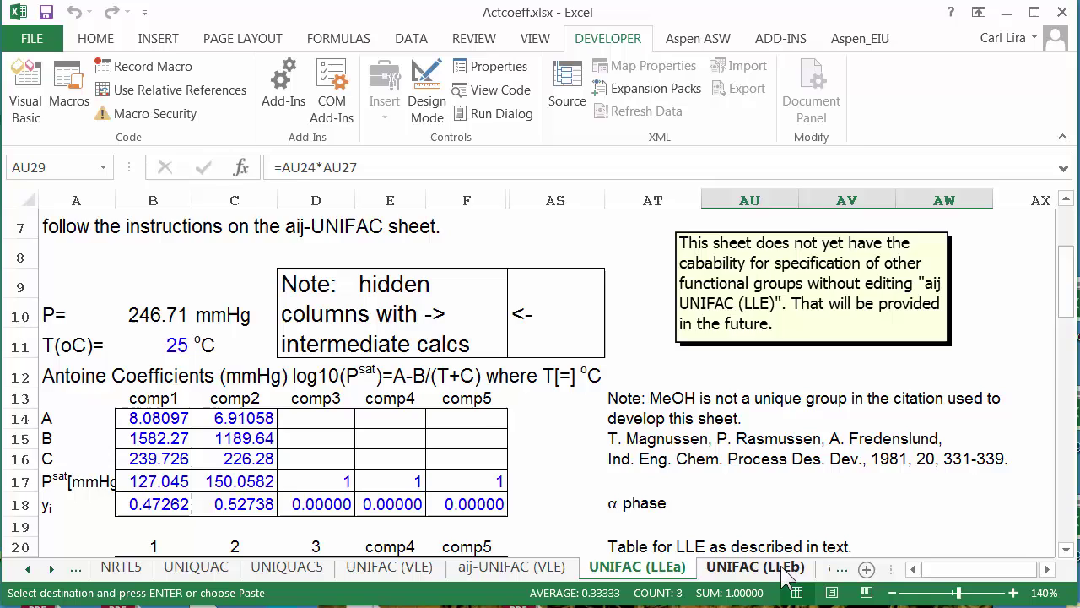
drag(1065, 354, 1055, 286)
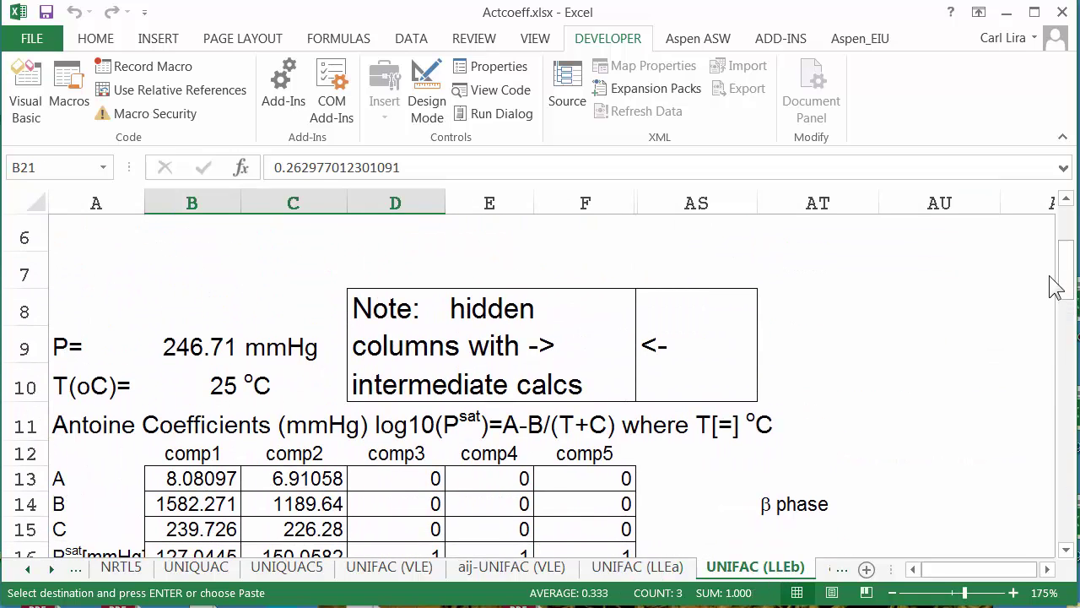